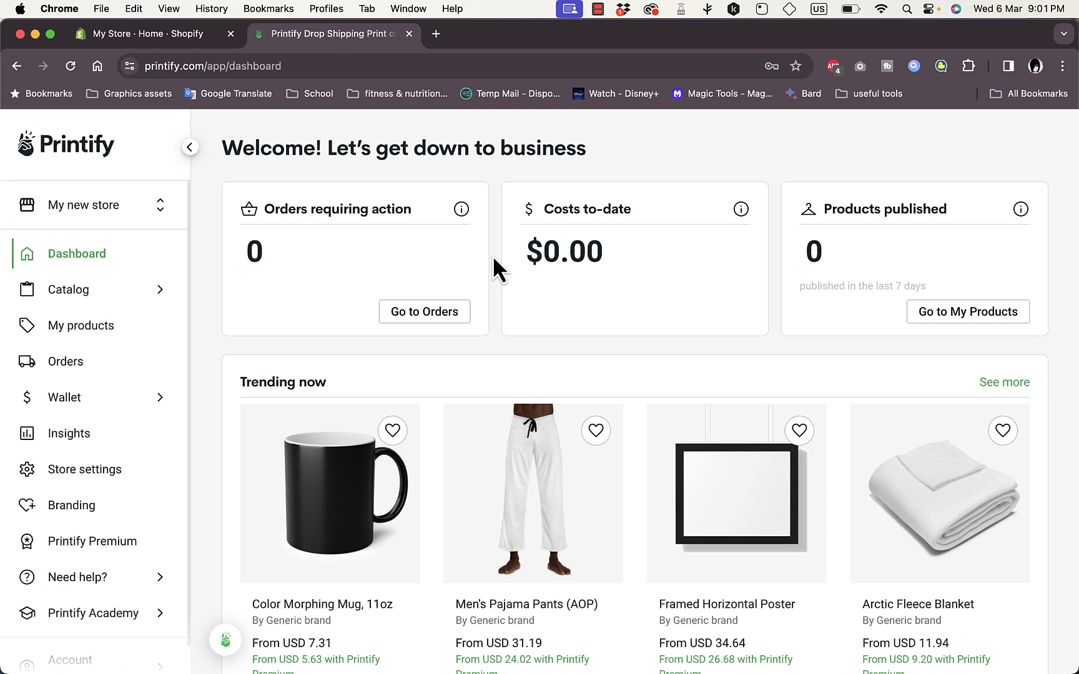
- View the Shopify store's admin home page, and return to the Printify dashboard to look over its trending products
left_click(174, 34)
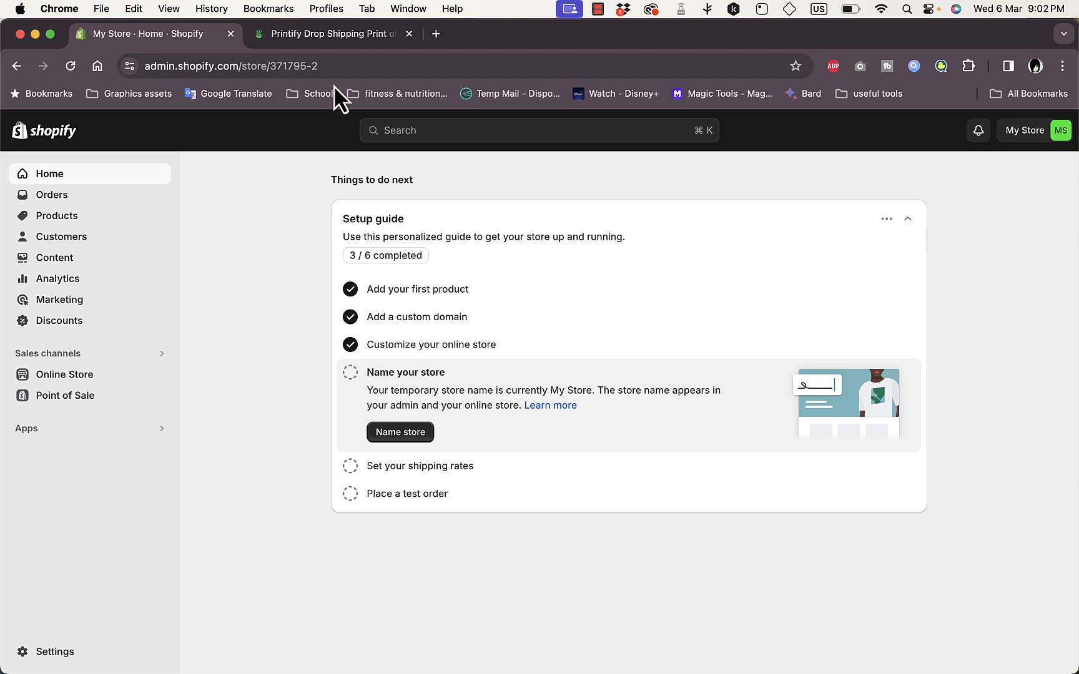
left_click(331, 34)
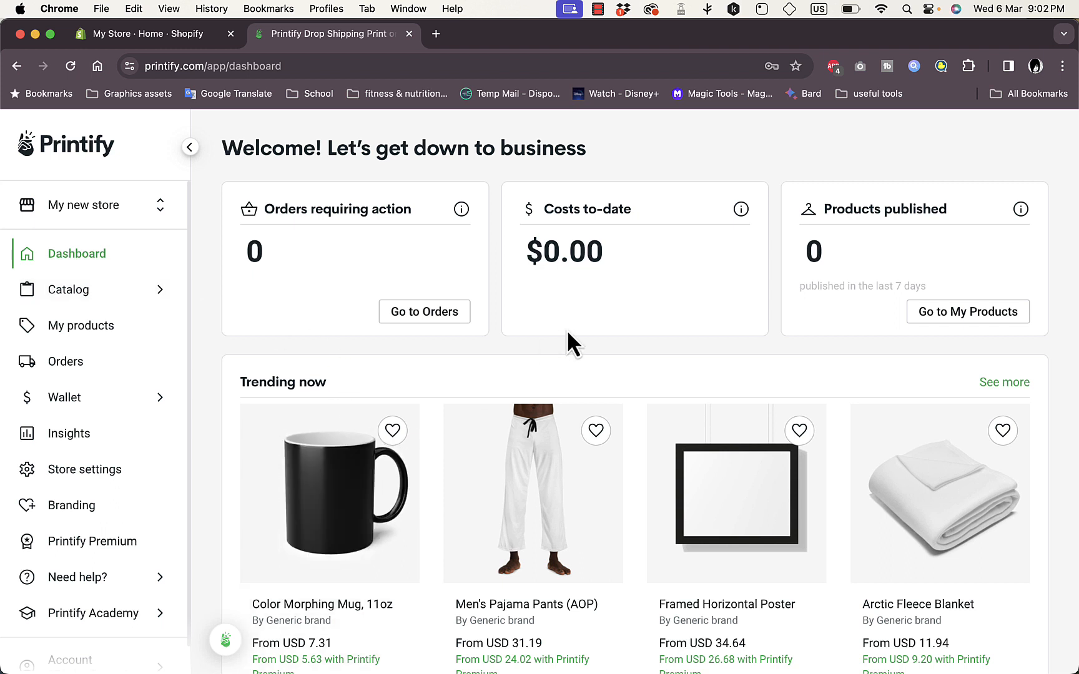
scroll(646, 385, "down", 3)
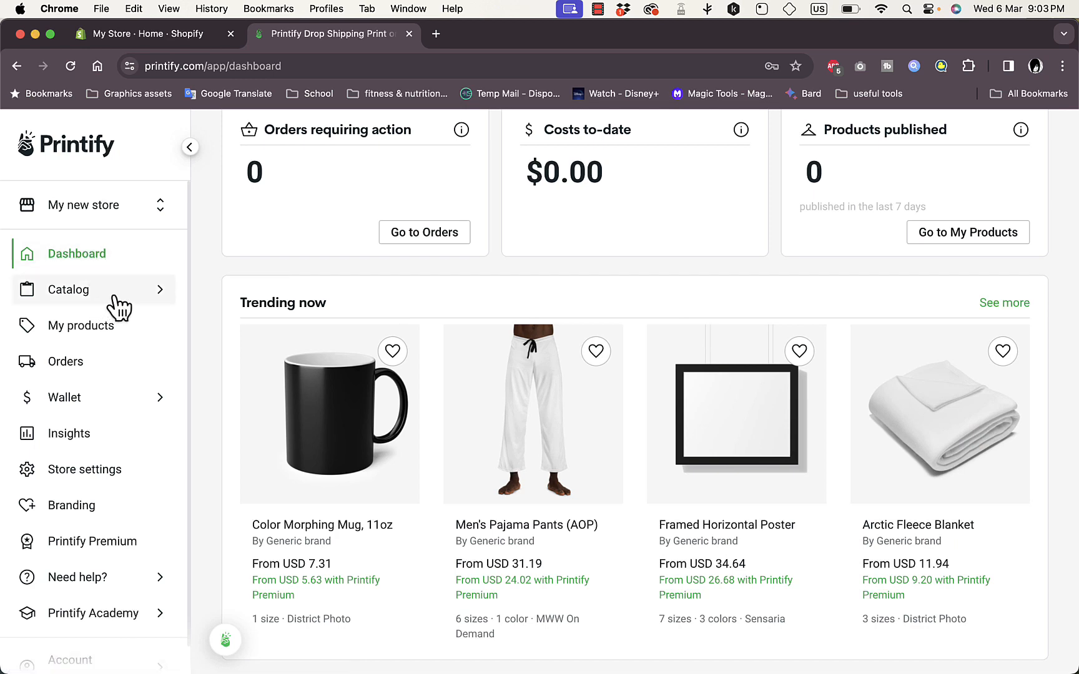
- Open the Face Masks category under Accessories in the catalog and browse its products
left_click(105, 295)
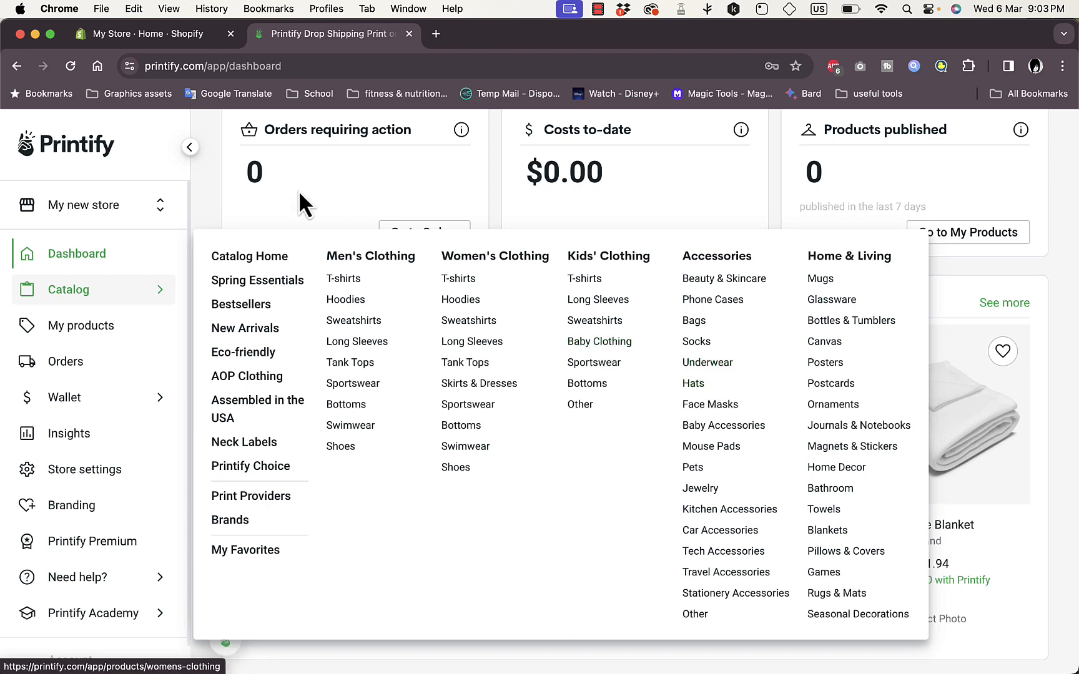
left_click(712, 405)
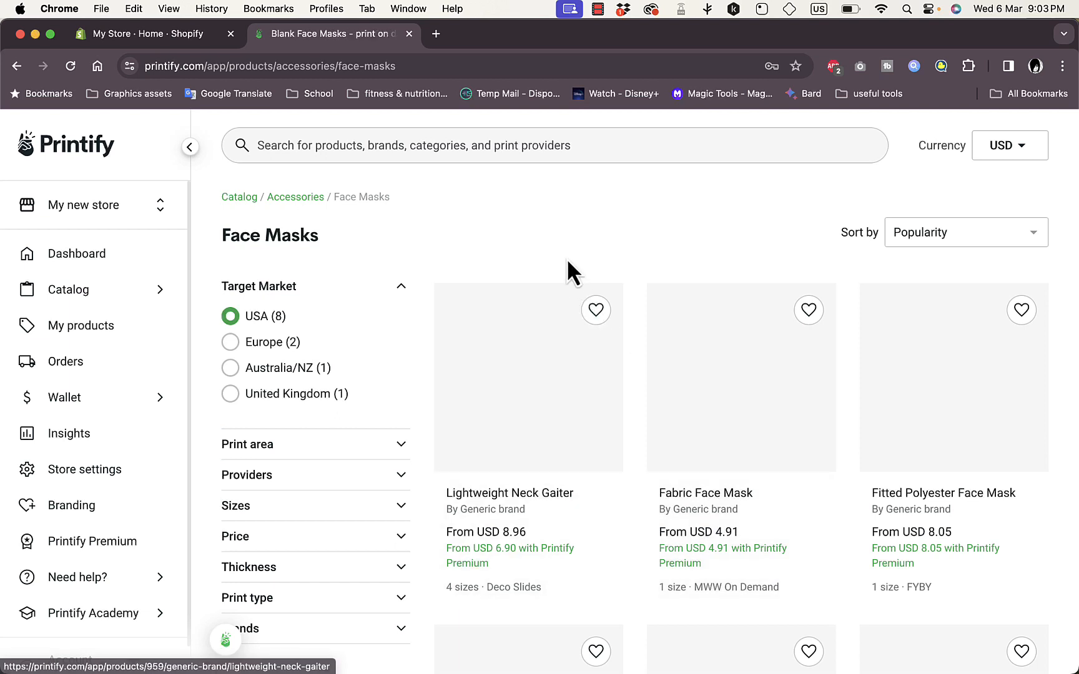
scroll(646, 236, "down", 1)
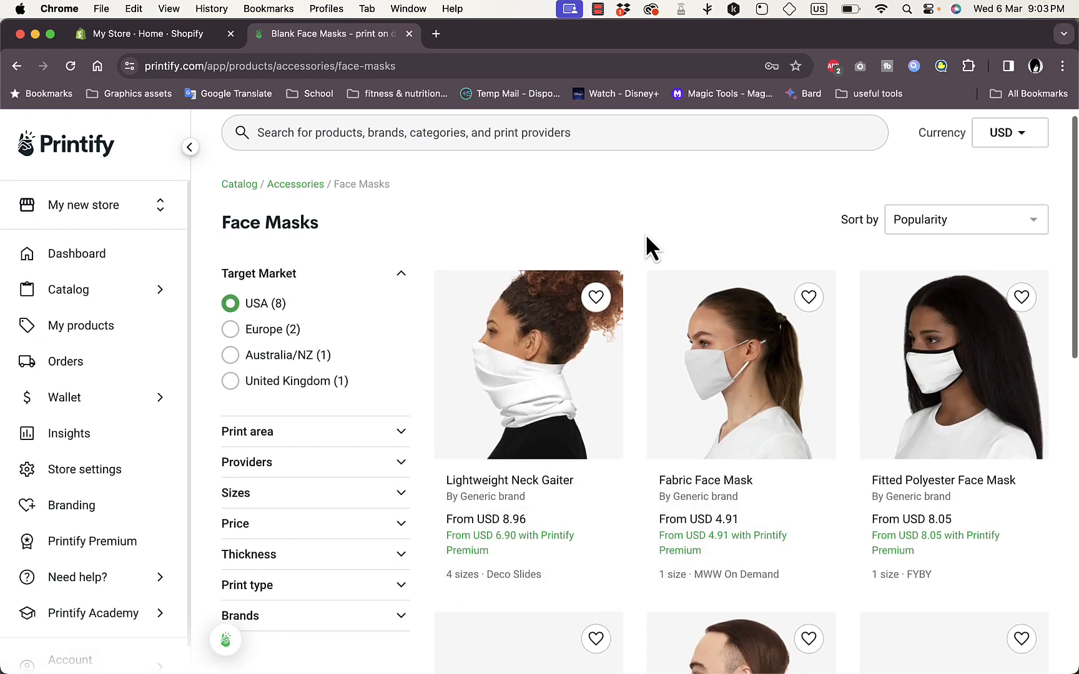
scroll(647, 237, "down", 2)
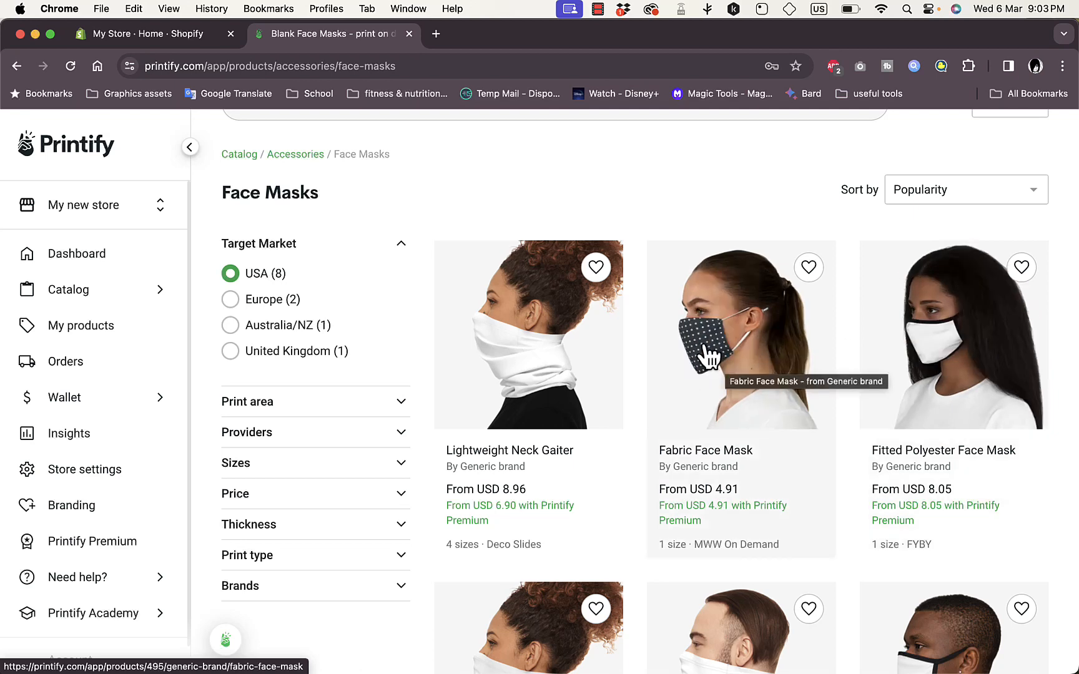
scroll(719, 356, "down", 5)
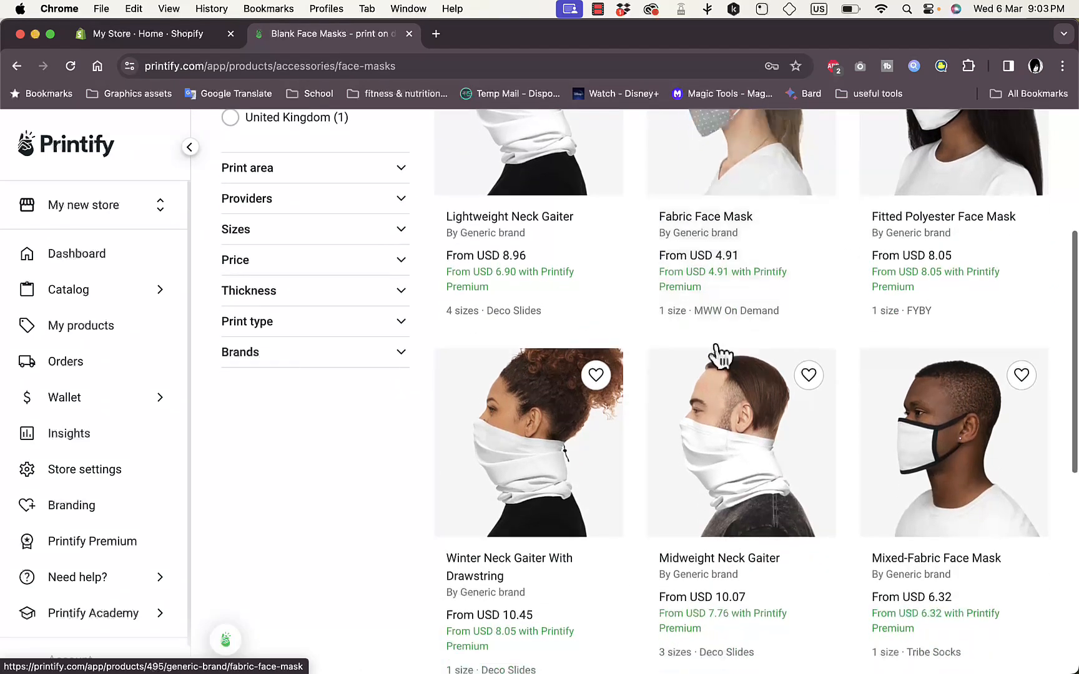
scroll(718, 356, "down", 1)
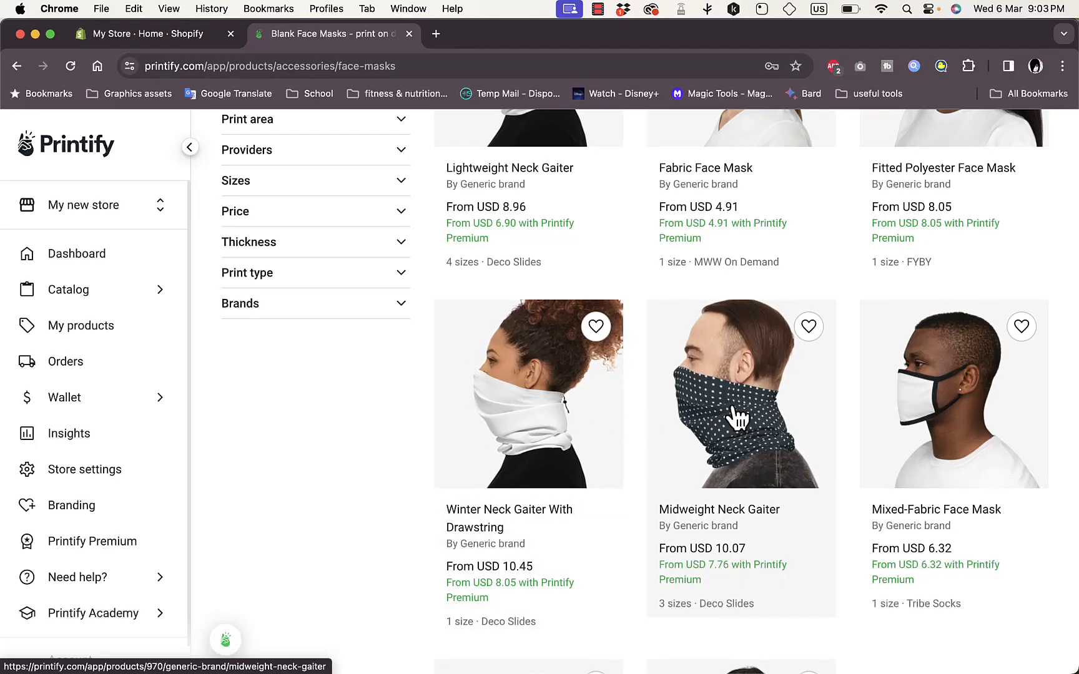
- Open the Winter Neck Gaiter With Drawstring and review its provider, key features and care information
left_click(574, 429)
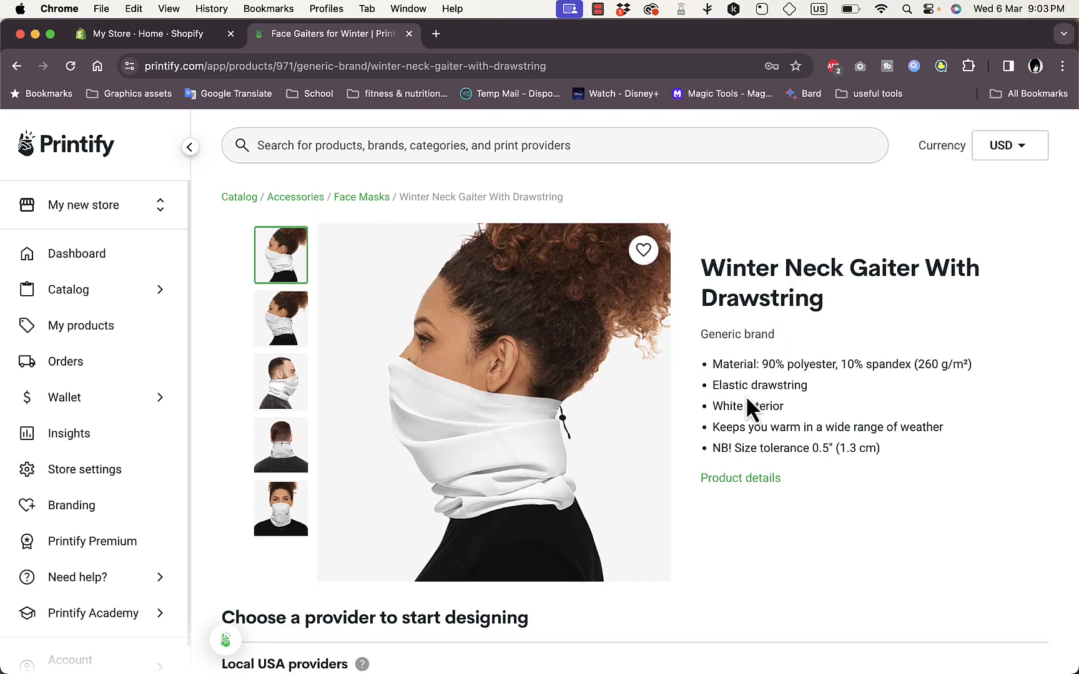
scroll(748, 401, "down", 3)
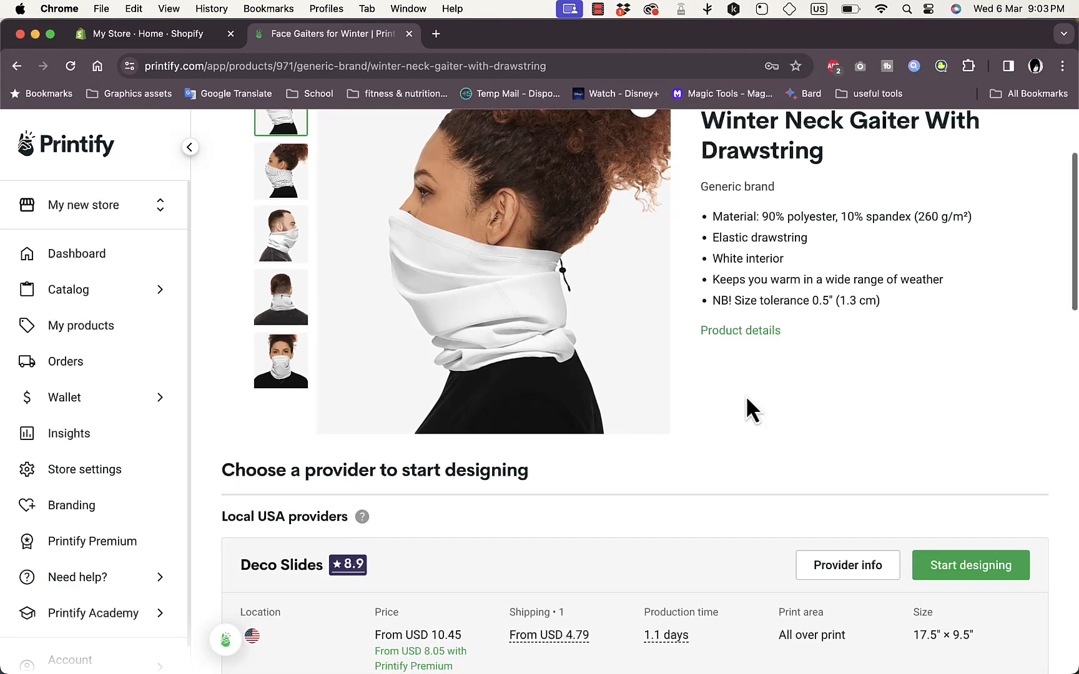
scroll(745, 409, "down", 2)
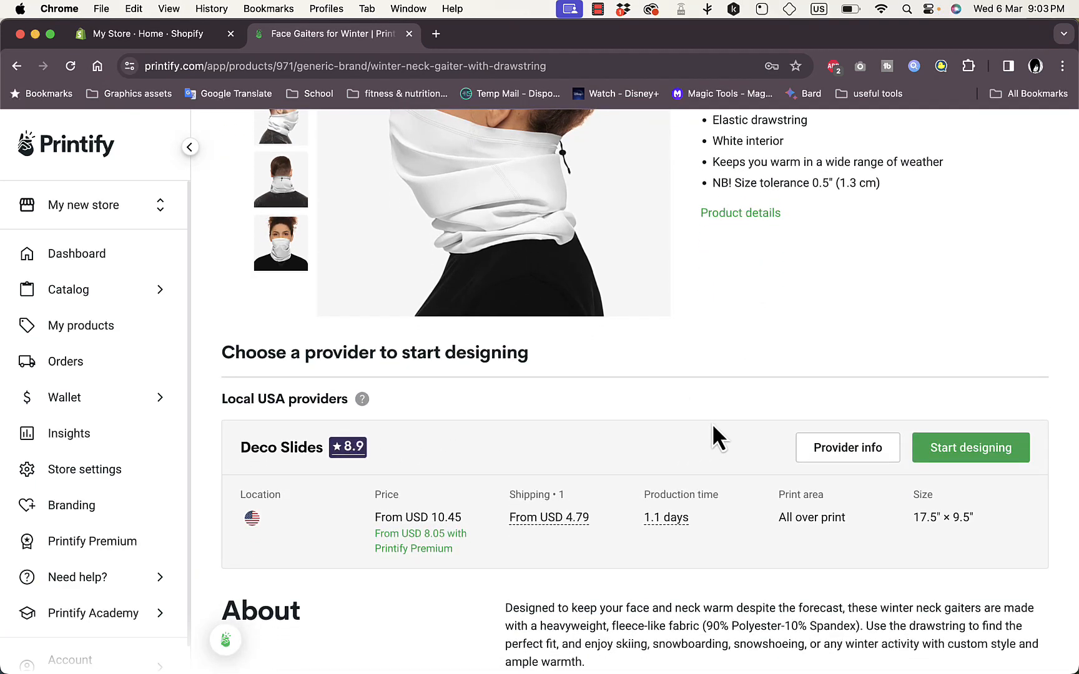
scroll(585, 400, "down", 7)
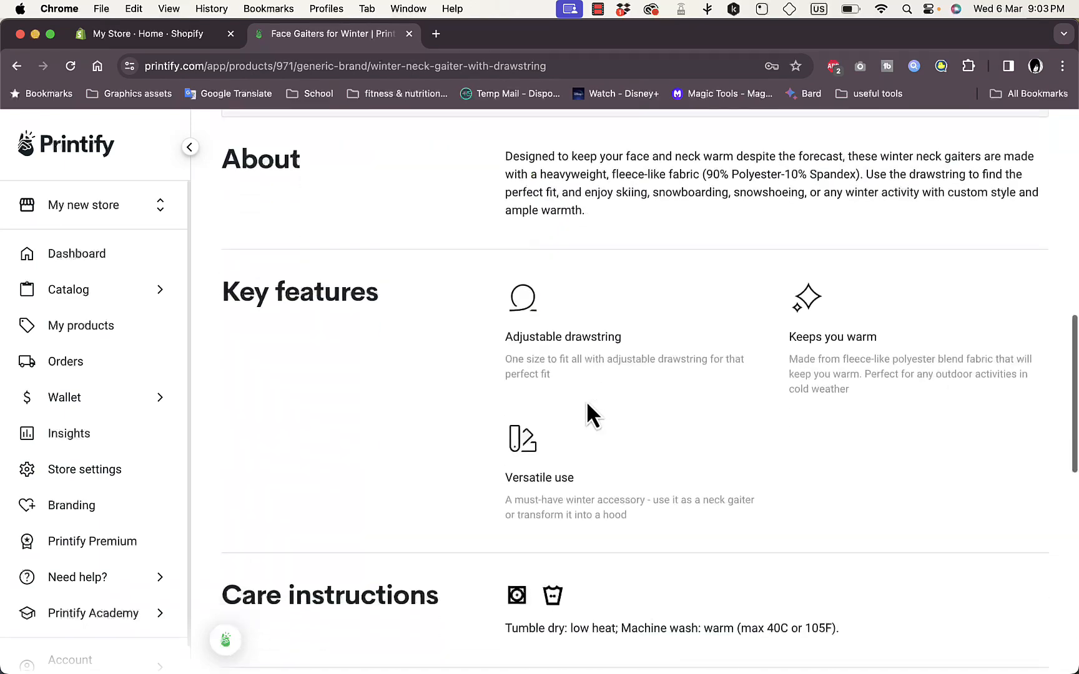
scroll(586, 400, "up", 10)
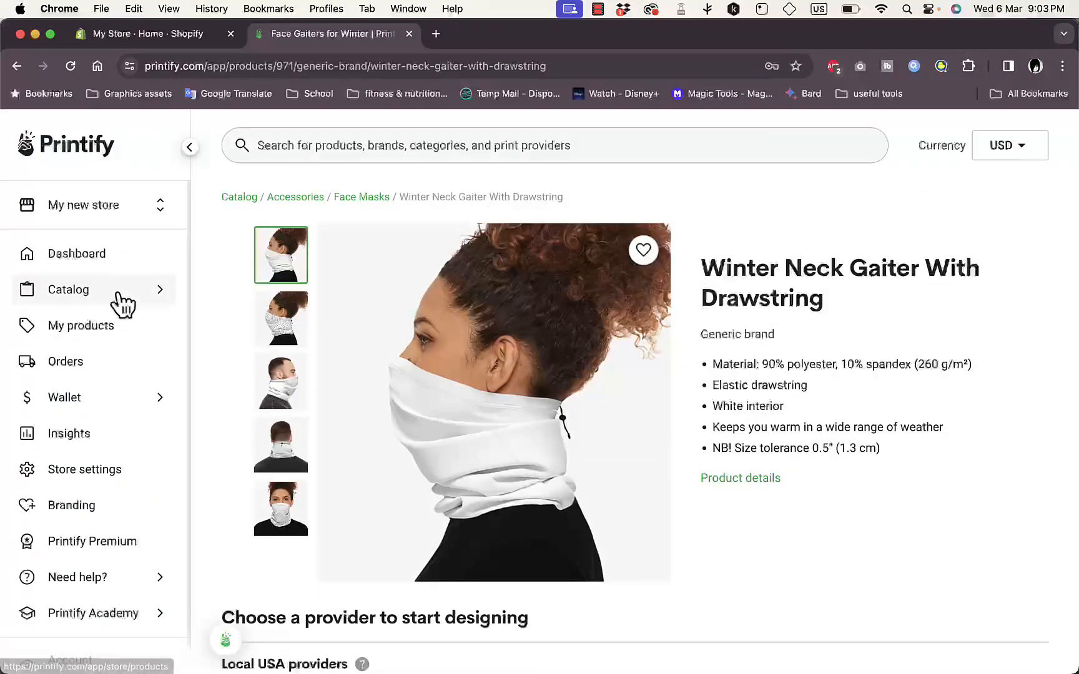
- Browse the men's Tank Tops category in the catalog and open the Unisex Jersey Tank by Bella+Canvas
mouse_move(124, 305)
left_click(354, 364)
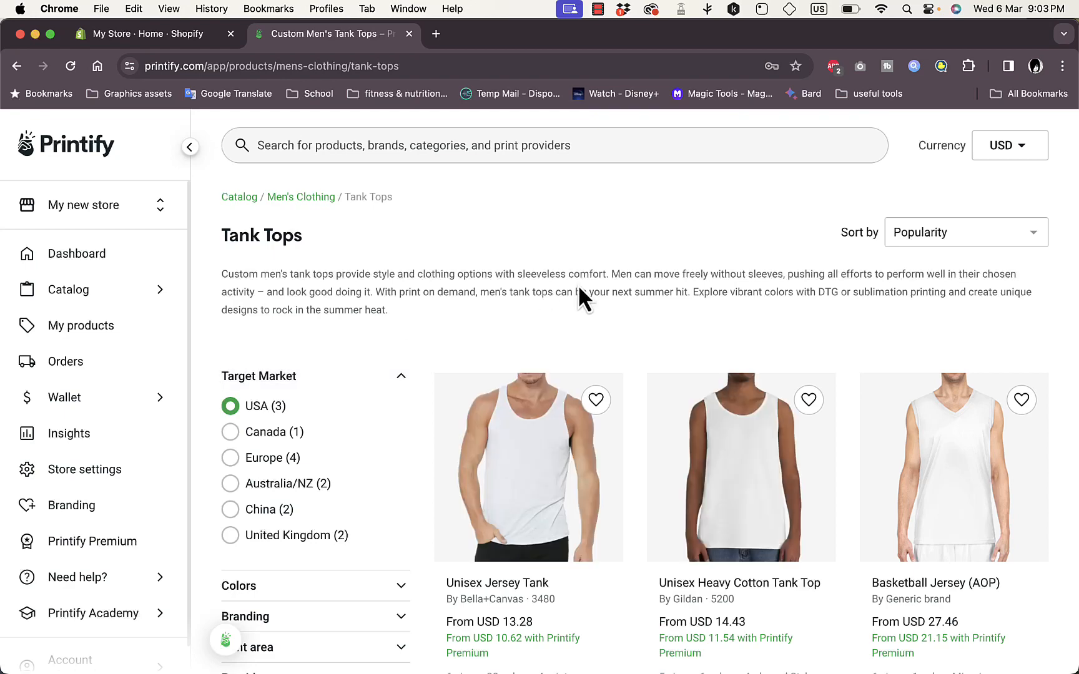
scroll(580, 297, "down", 8)
scroll(579, 296, "up", 10)
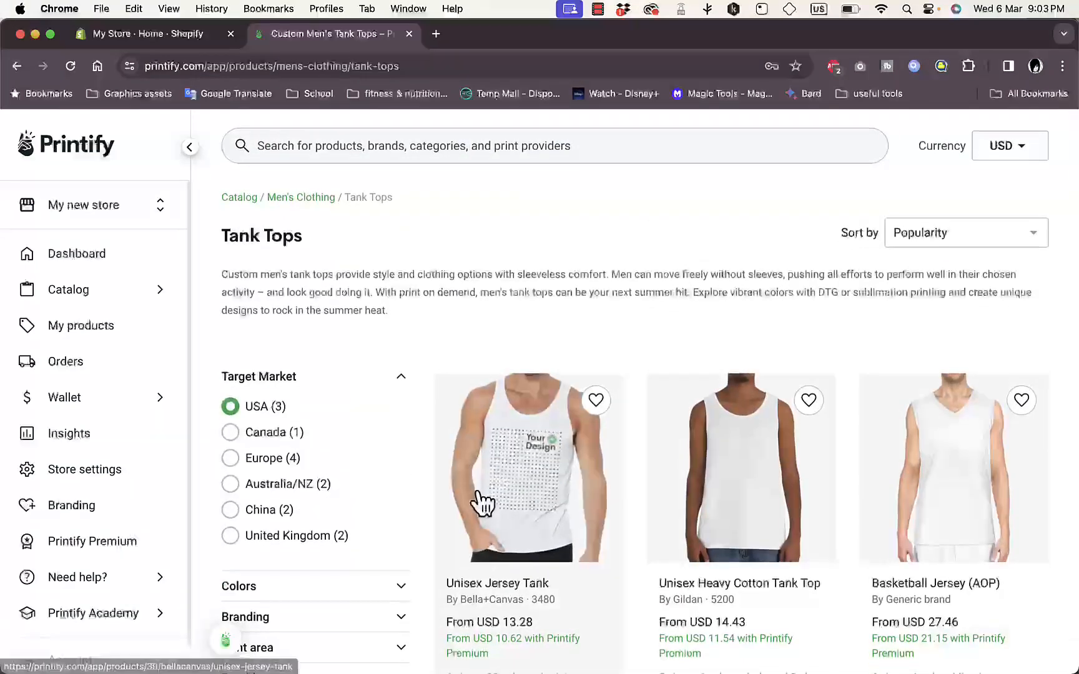
left_click(477, 497)
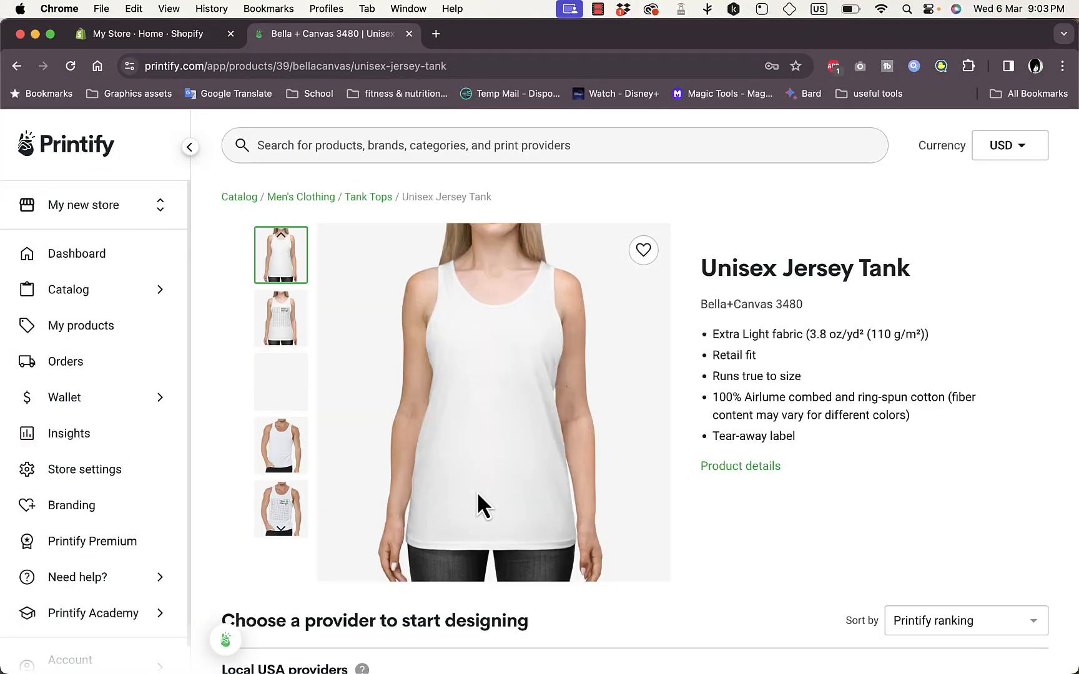
- Examine the Unisex Jersey Tank's description and compare its print providers by price, shipping, production time, sizes and colors
scroll(891, 355, "down", 8)
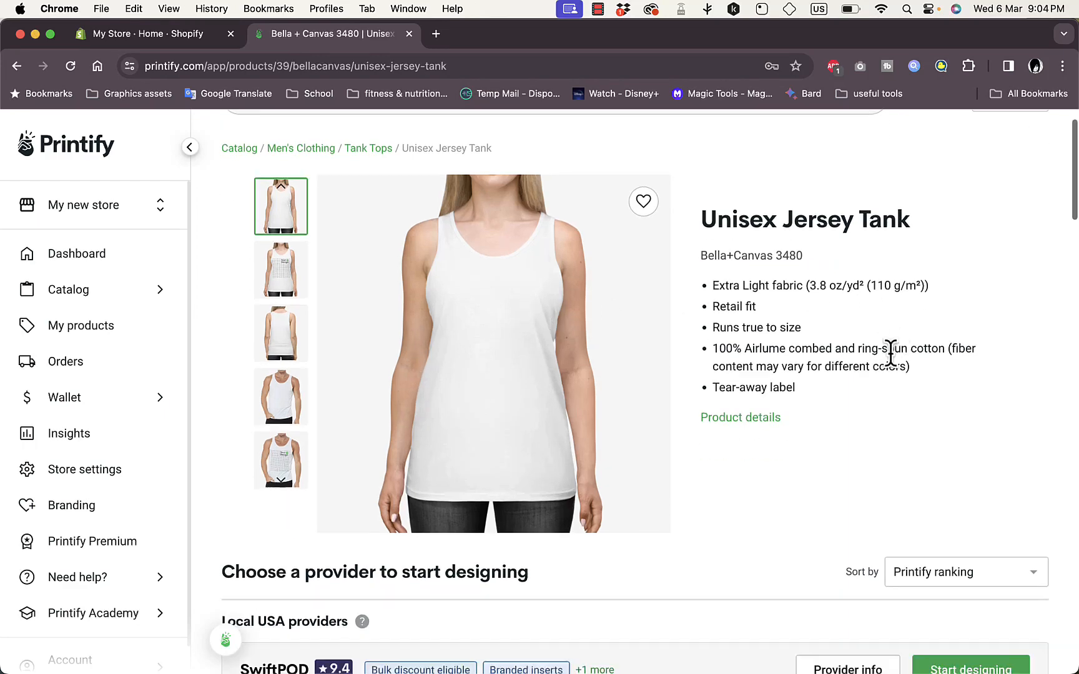
scroll(891, 355, "up", 8)
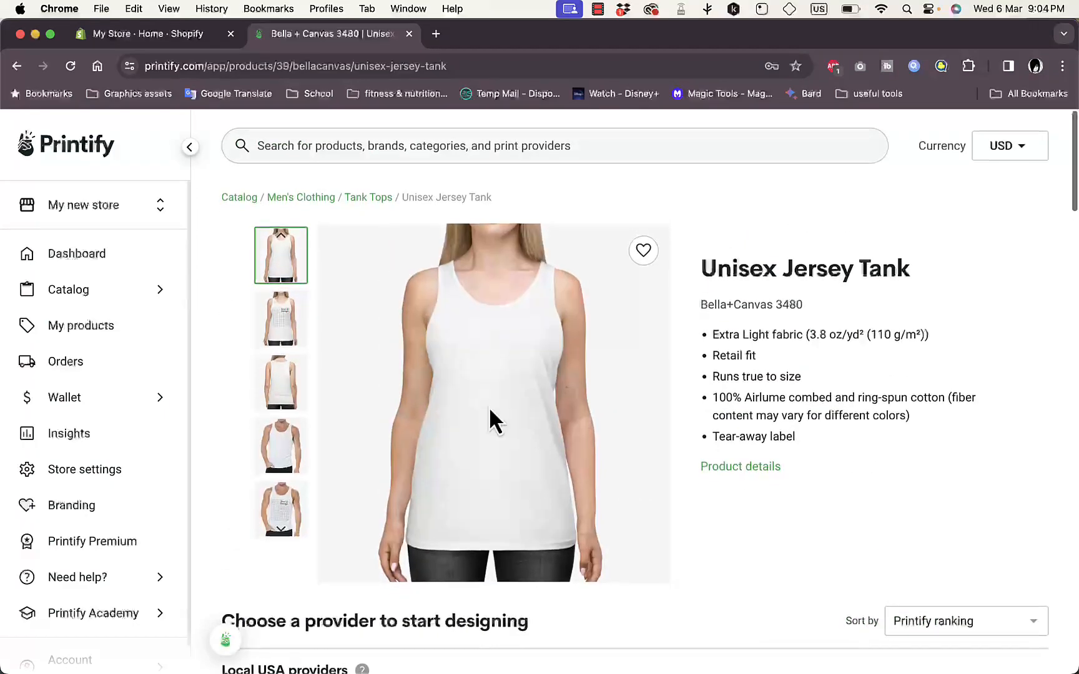
scroll(787, 431, "down", 7)
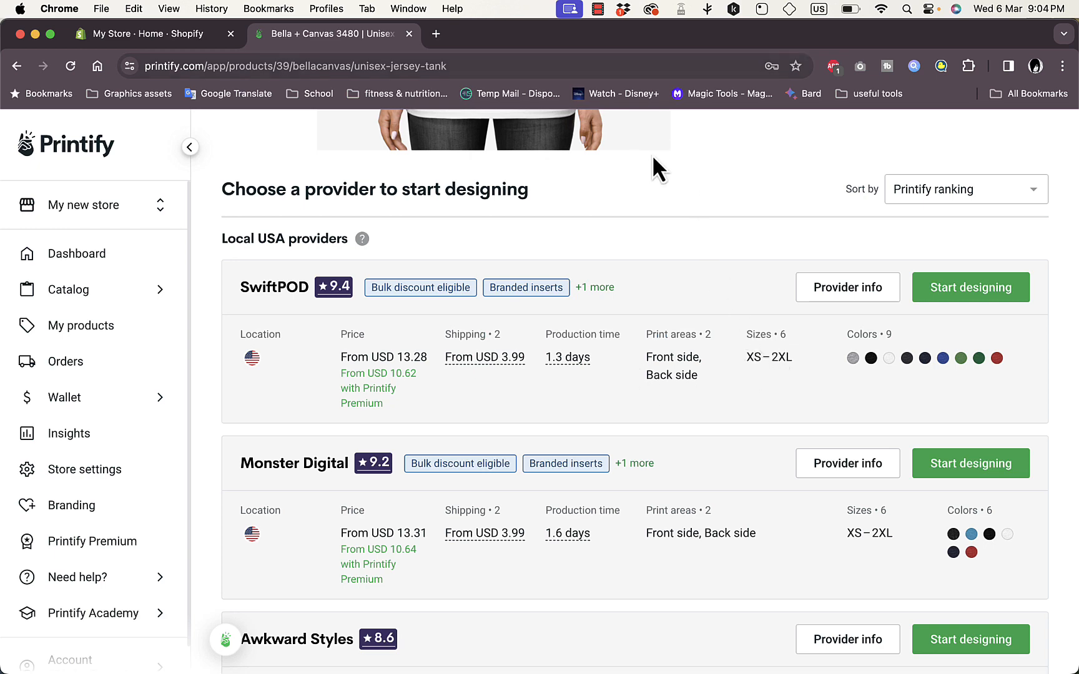
scroll(674, 256, "up", 6)
scroll(673, 256, "down", 4)
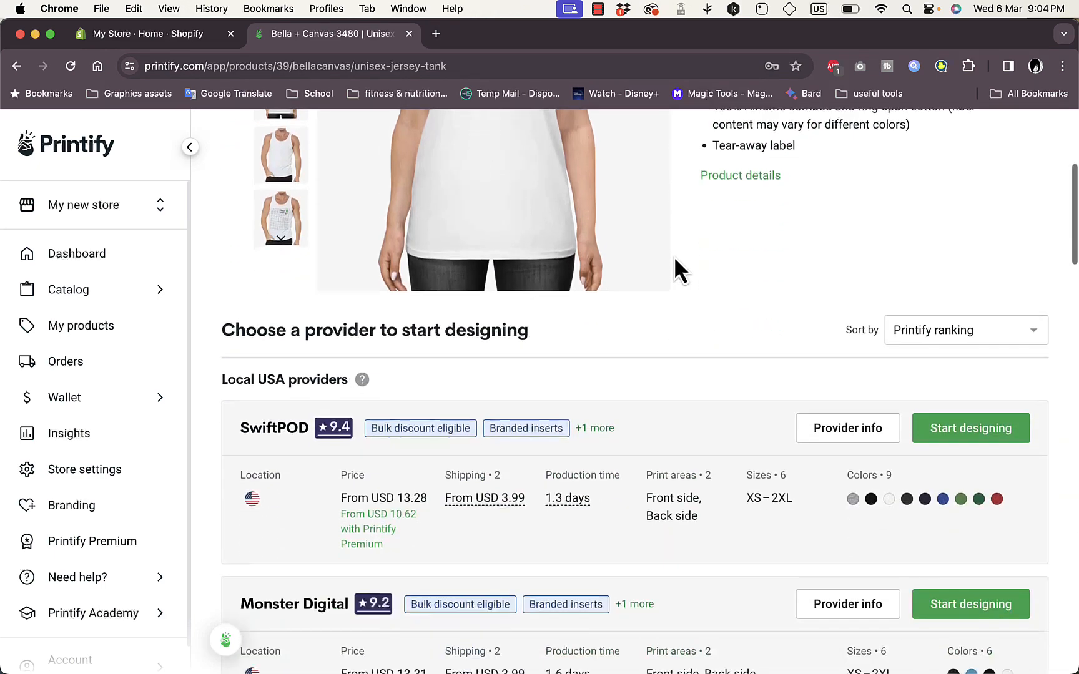
scroll(674, 269, "down", 5)
scroll(674, 269, "up", 2)
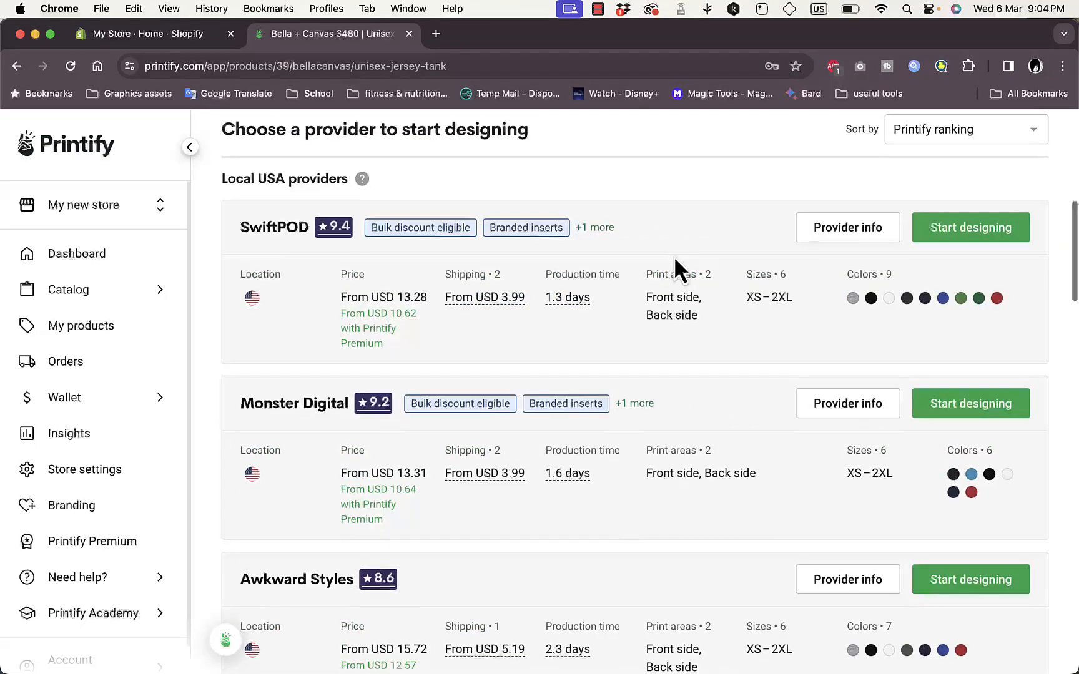
scroll(674, 256, "up", 3)
- Start designing the Unisex Jersey Tank with SwiftPOD as provider and skip the product creator's introductory tour
left_click(959, 396)
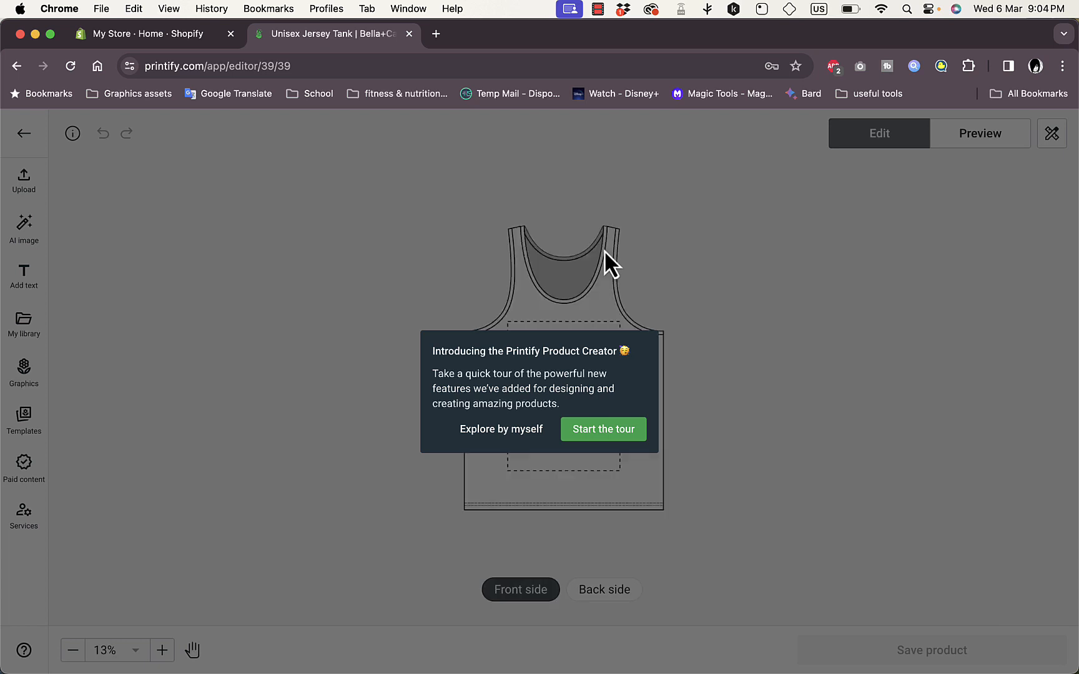
left_click(517, 433)
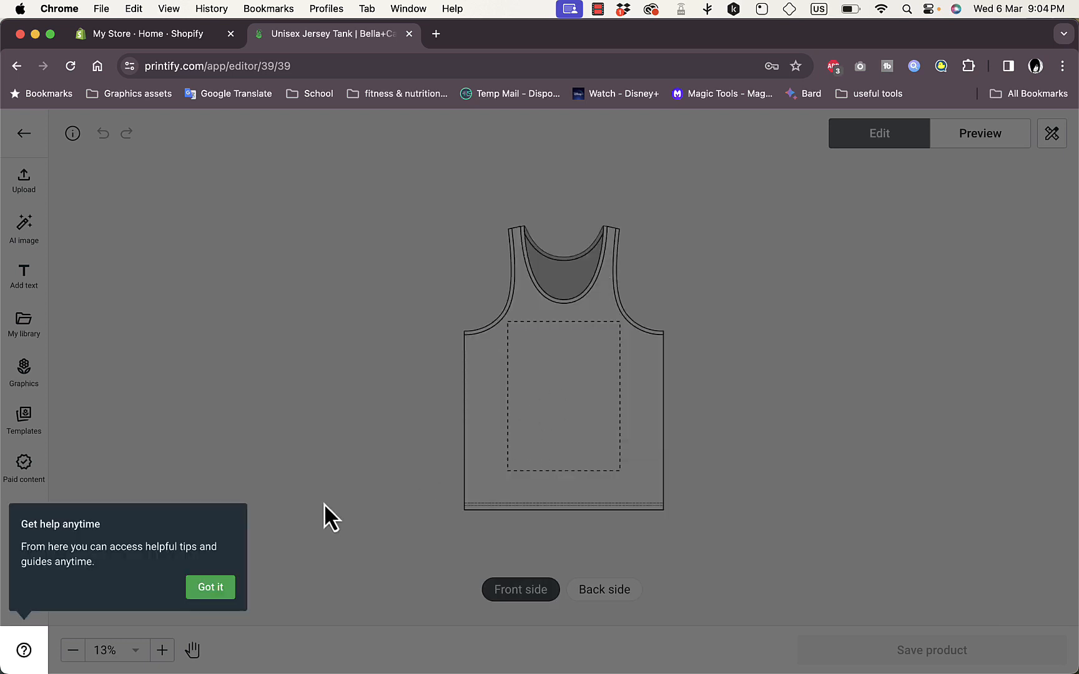
left_click(211, 589)
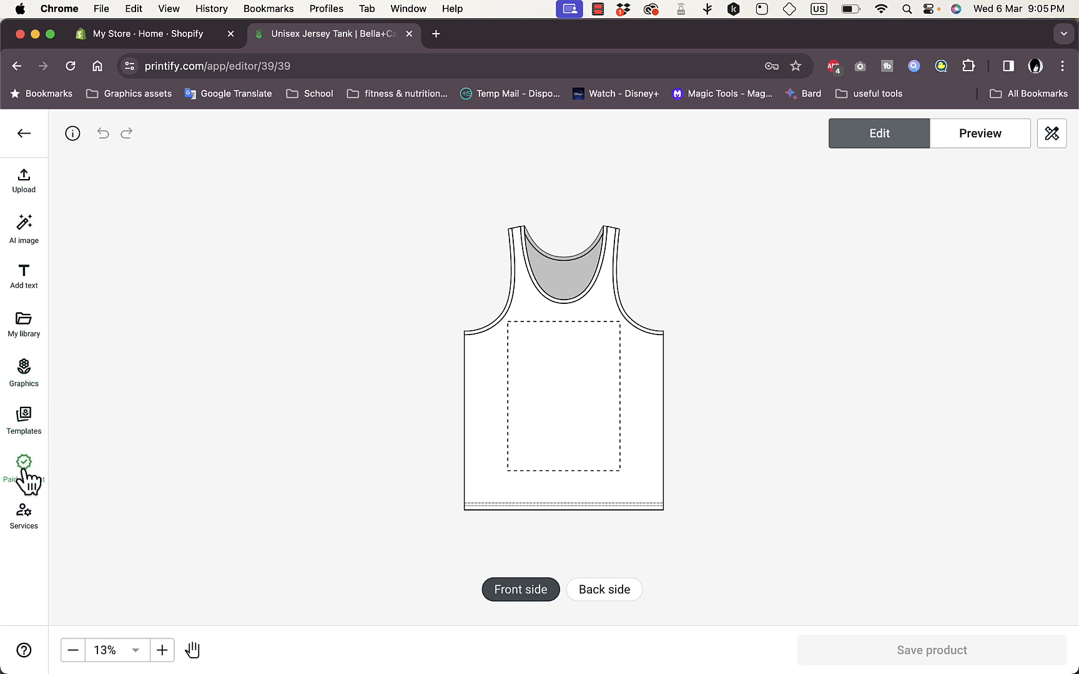
- Upload "Black and White Simple Typography T-Shirt.png" from the device's Downloads folder onto the tank's front side
left_click(26, 184)
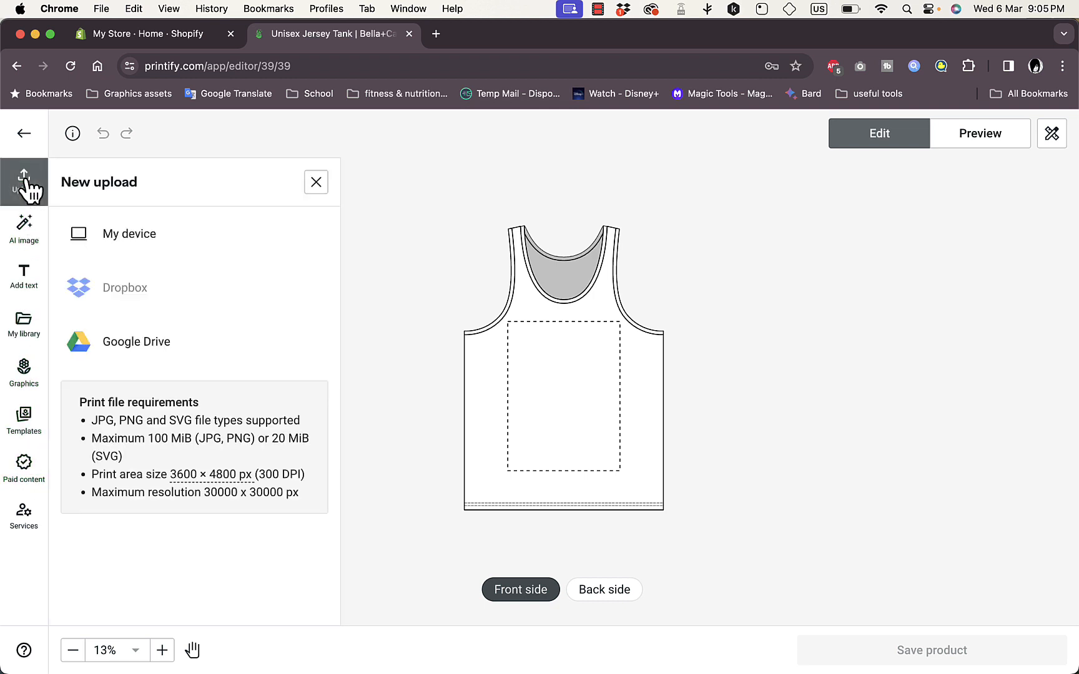
left_click(169, 242)
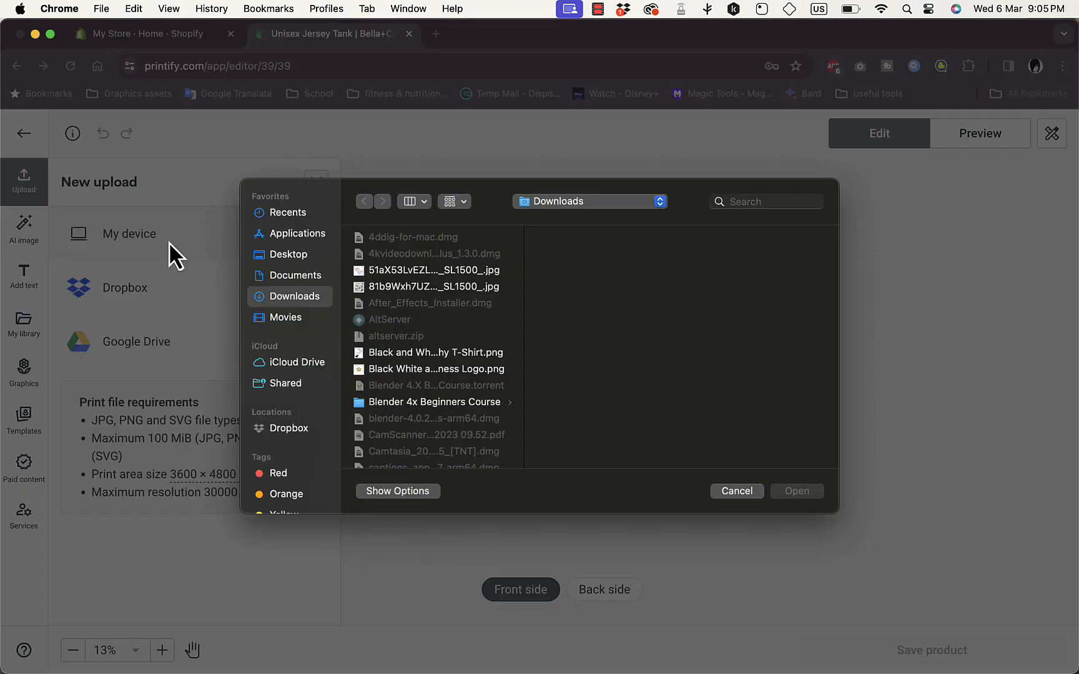
left_click(395, 289)
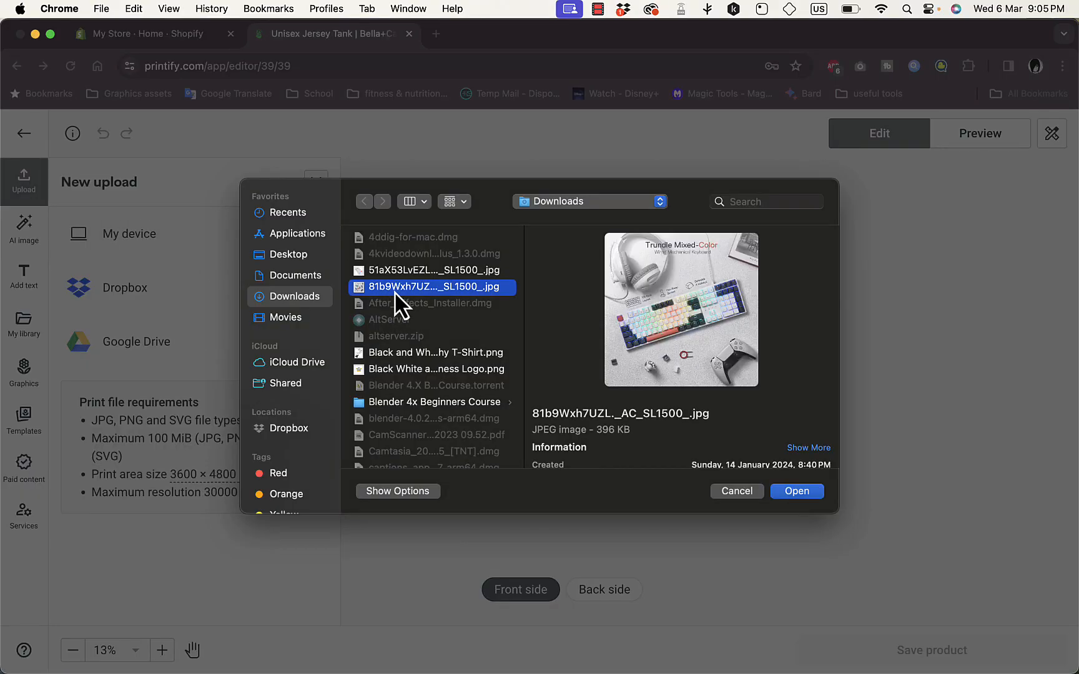
left_click(439, 272)
left_click(403, 354)
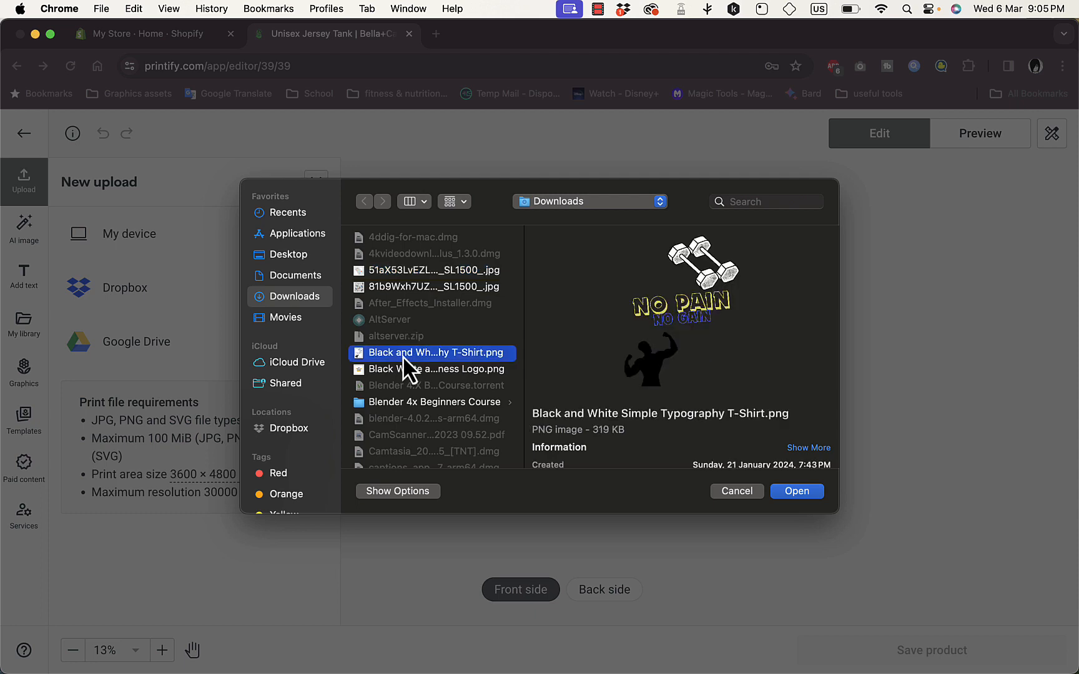
left_click(797, 492)
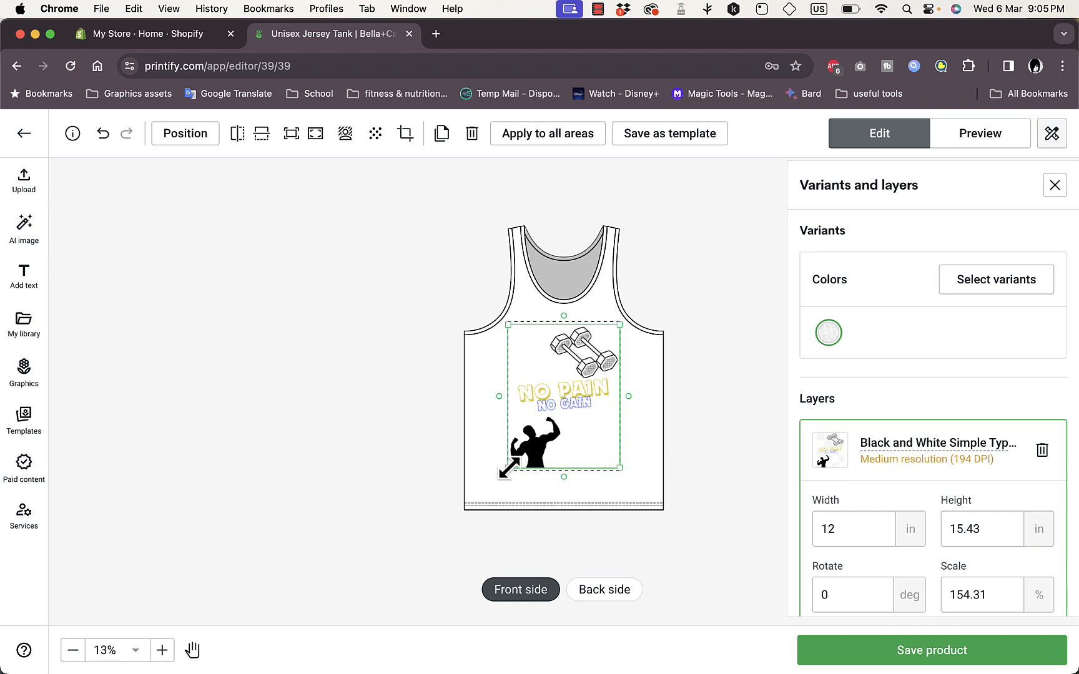
- Enlarge the front design to about 12.59 × 16.19 in and center it horizontally over the print area
left_click_drag(507, 466, 503, 476)
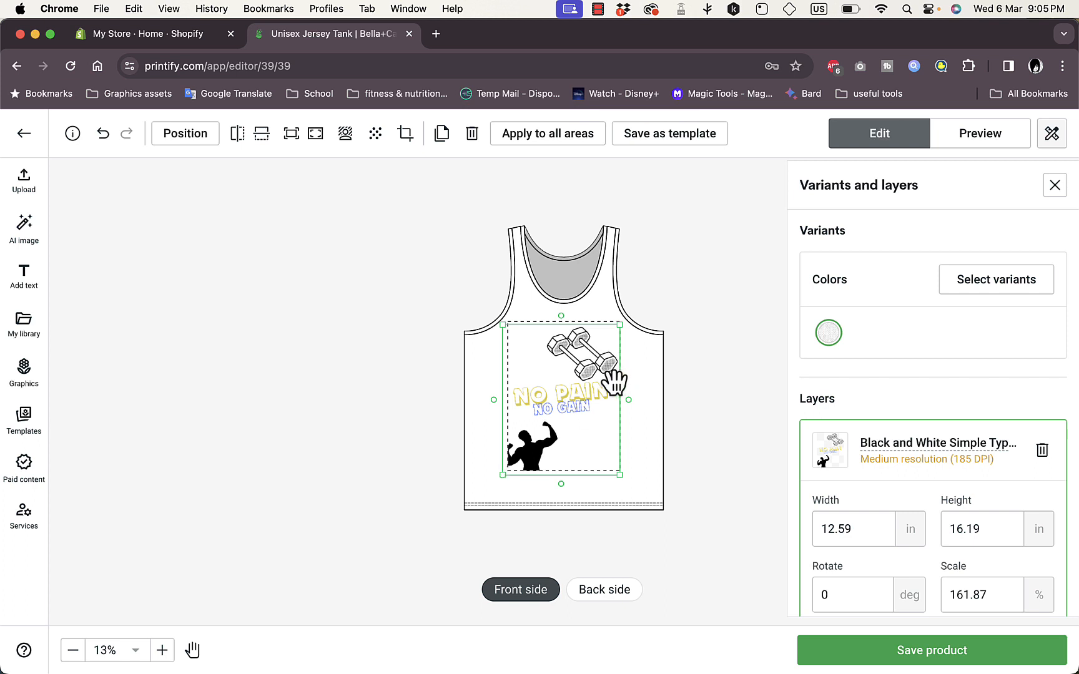
left_click_drag(614, 379, 617, 382)
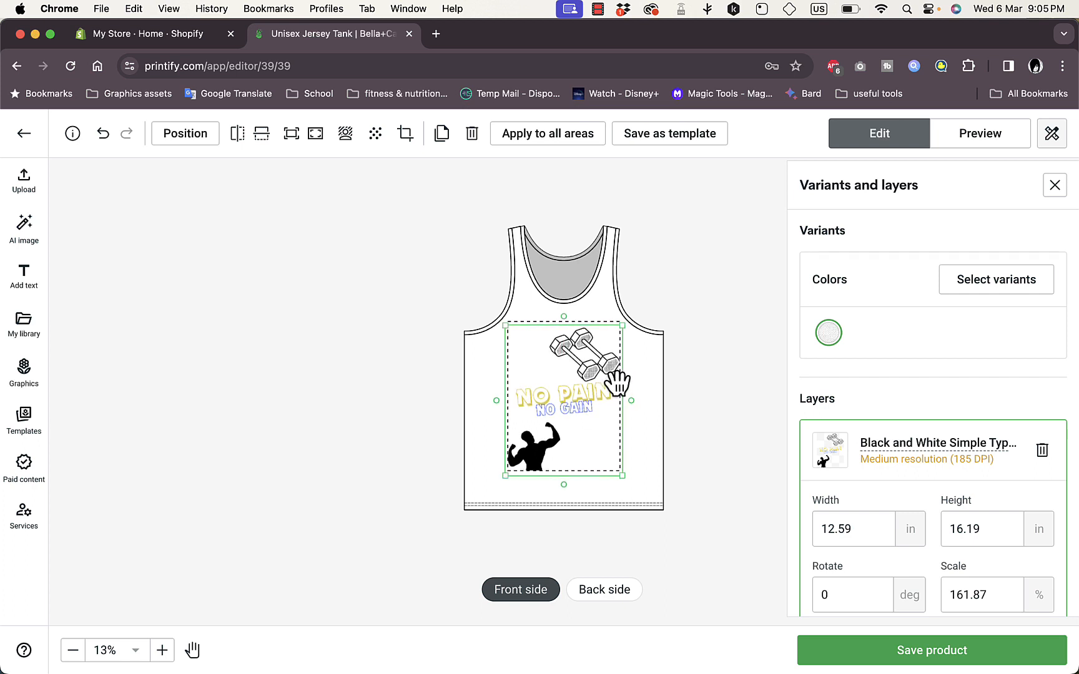
left_click(638, 379)
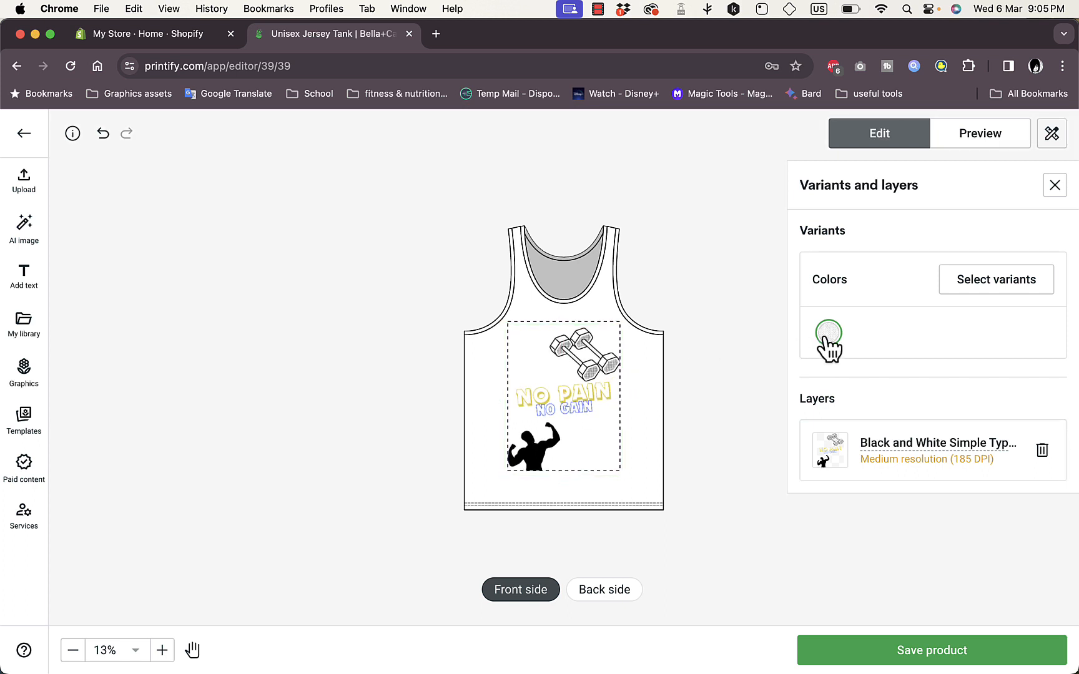
- Add the Dark Grey, Athletic Heather and Red color variants alongside White, leaving Black out
left_click(990, 284)
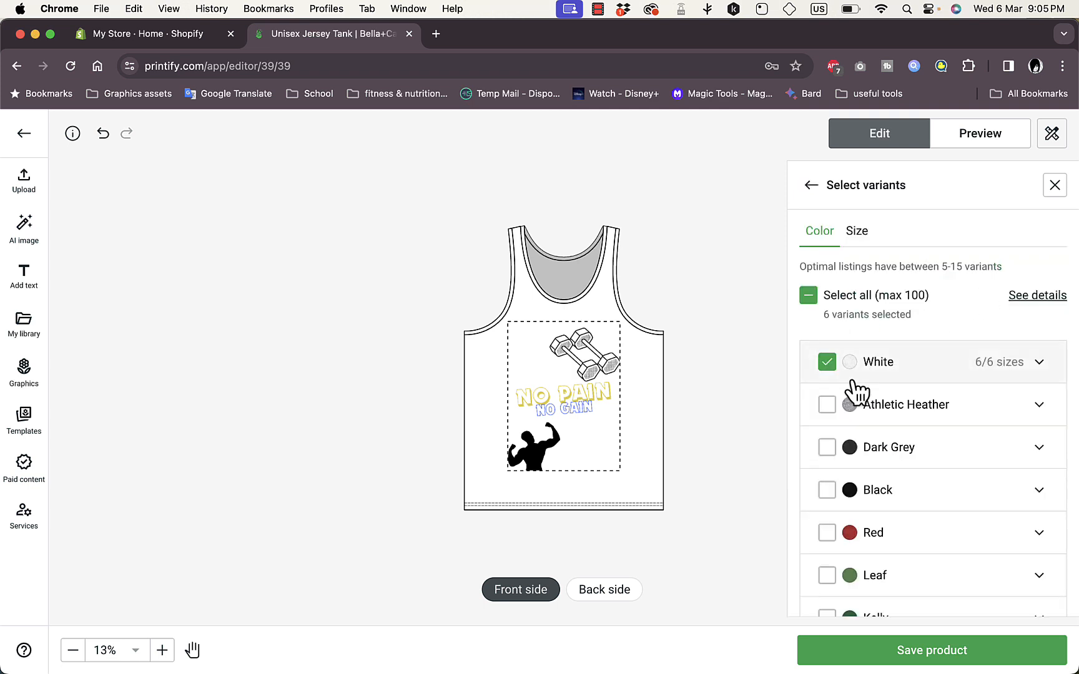
left_click(826, 449)
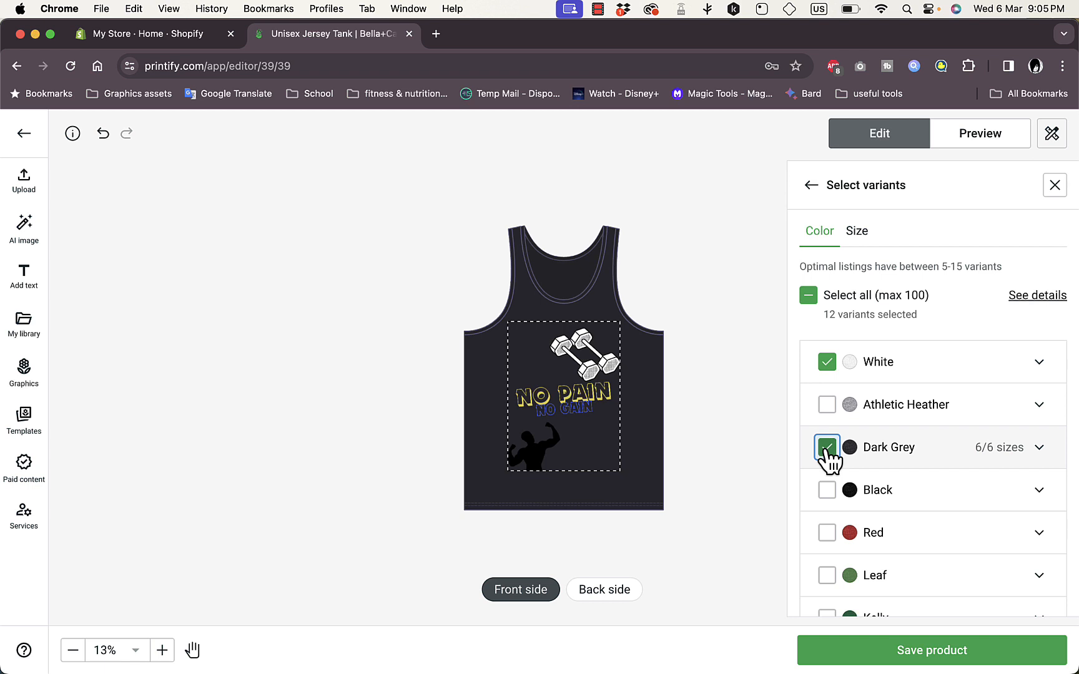
left_click(830, 409)
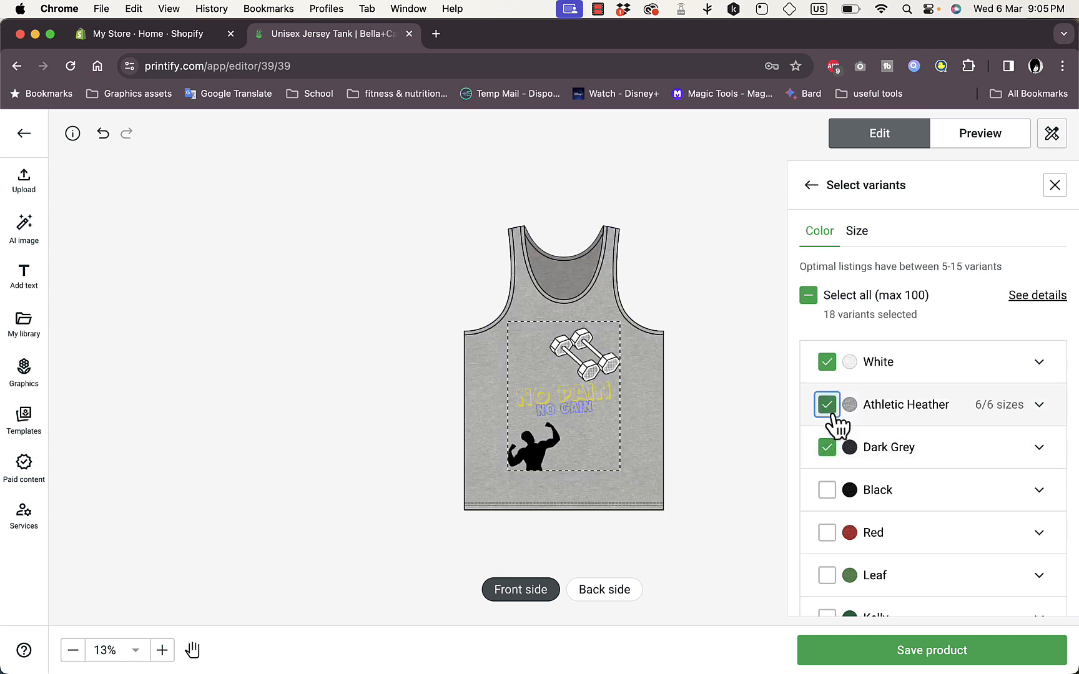
left_click(827, 492)
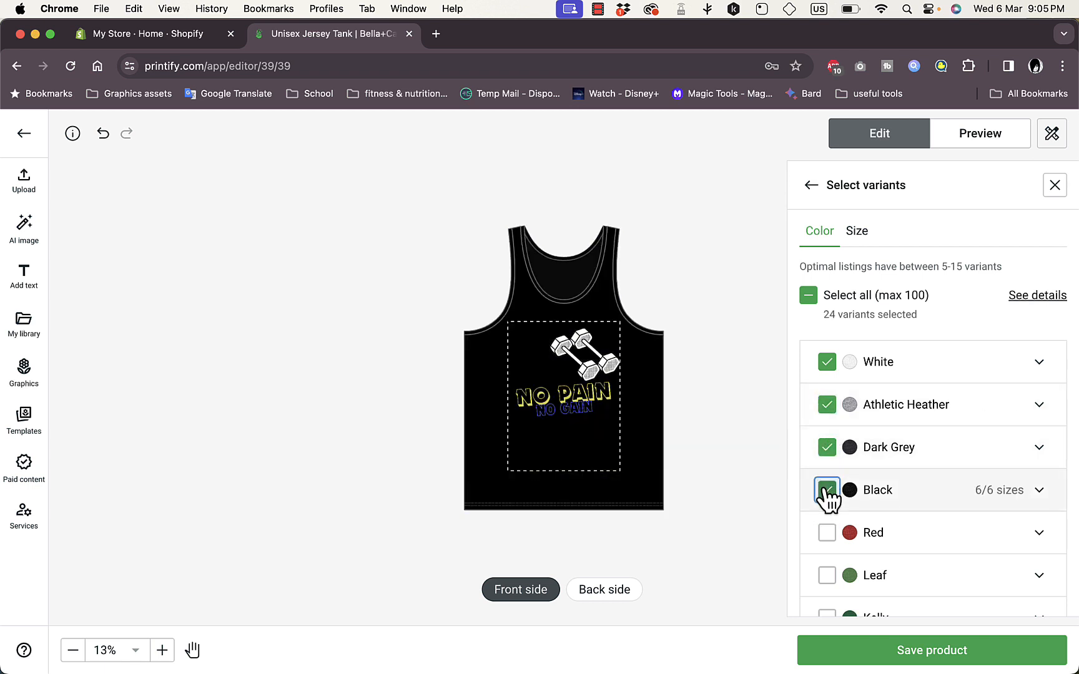
left_click(827, 491)
left_click(827, 534)
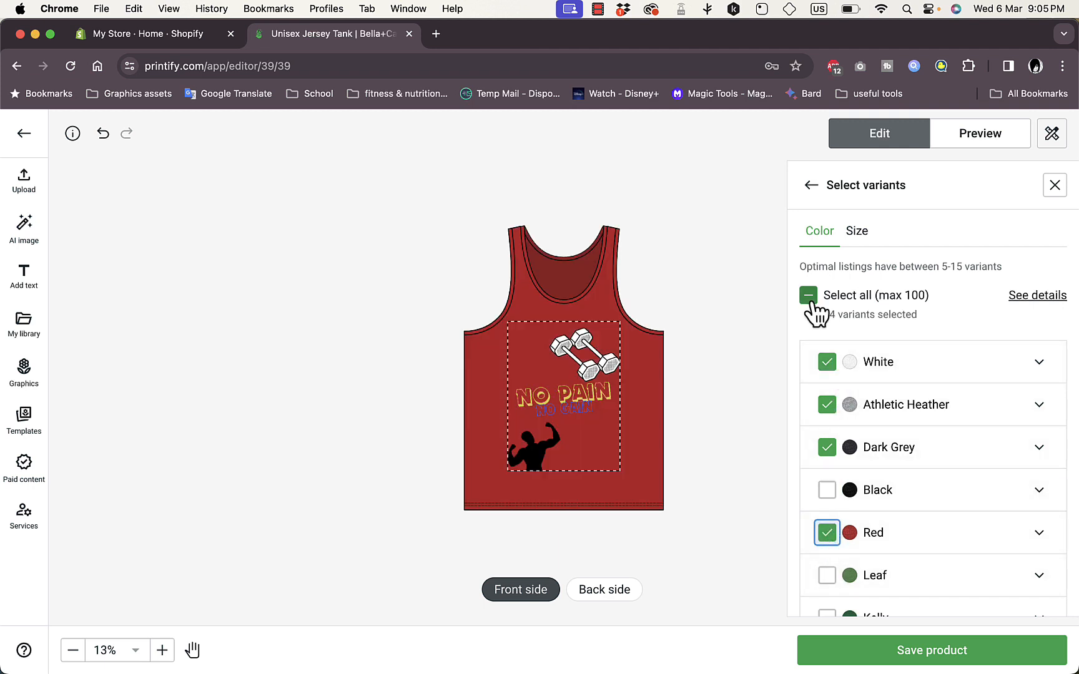
scroll(861, 413, "down", 4)
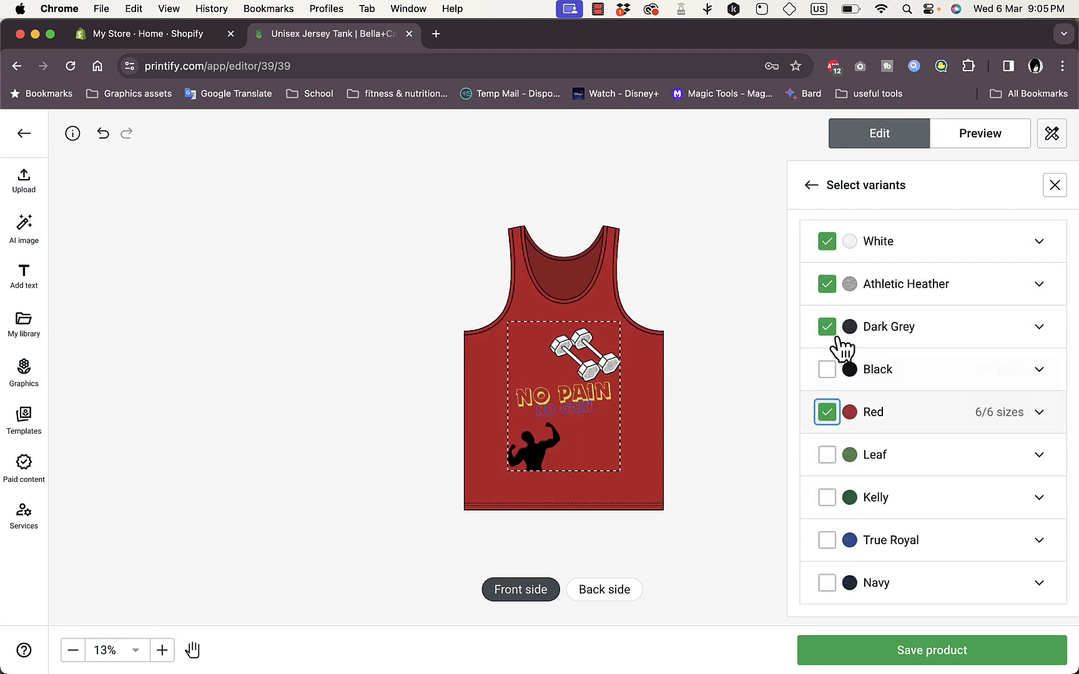
scroll(881, 456, "up", 4)
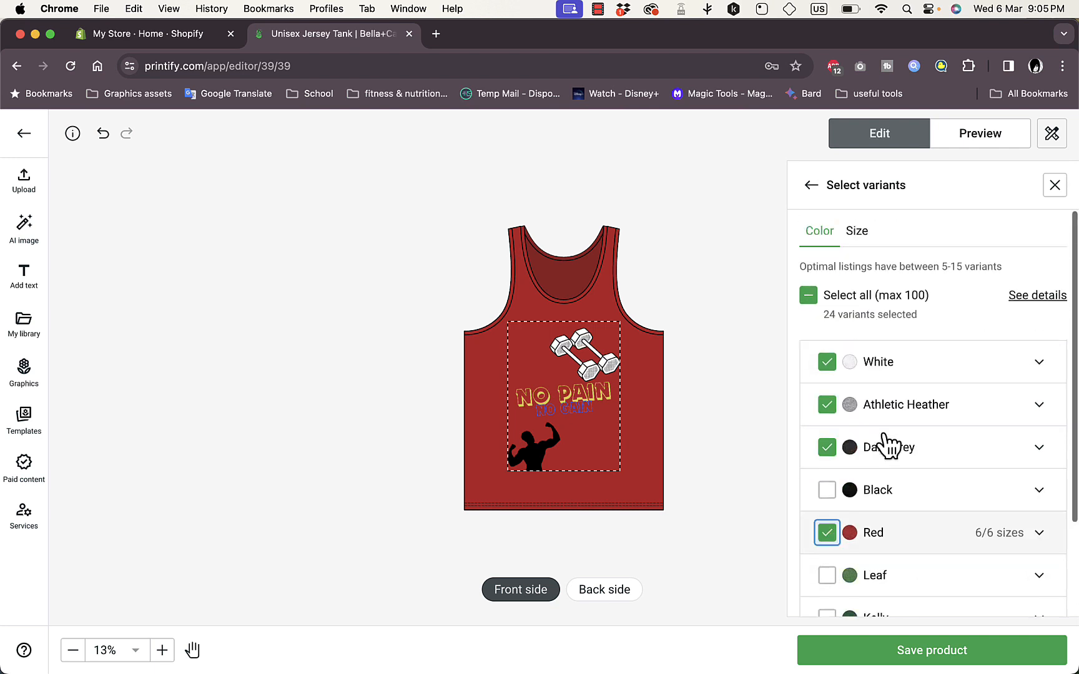
left_click(811, 185)
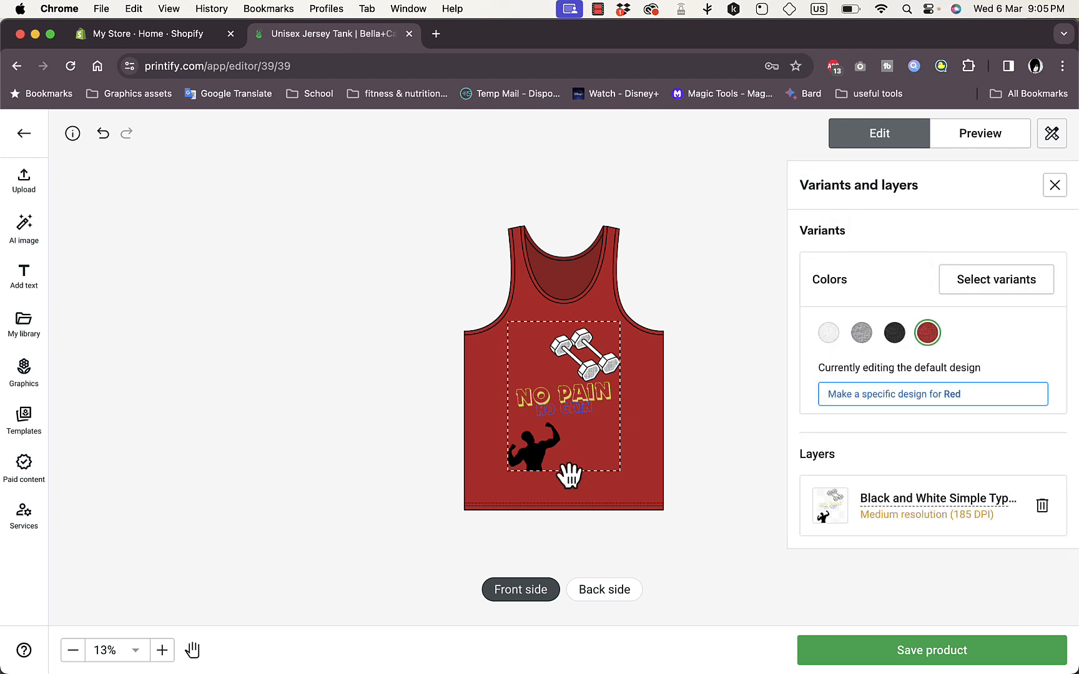
- Add the text "gym life" in the Acme font to the back side of the tank
left_click(602, 594)
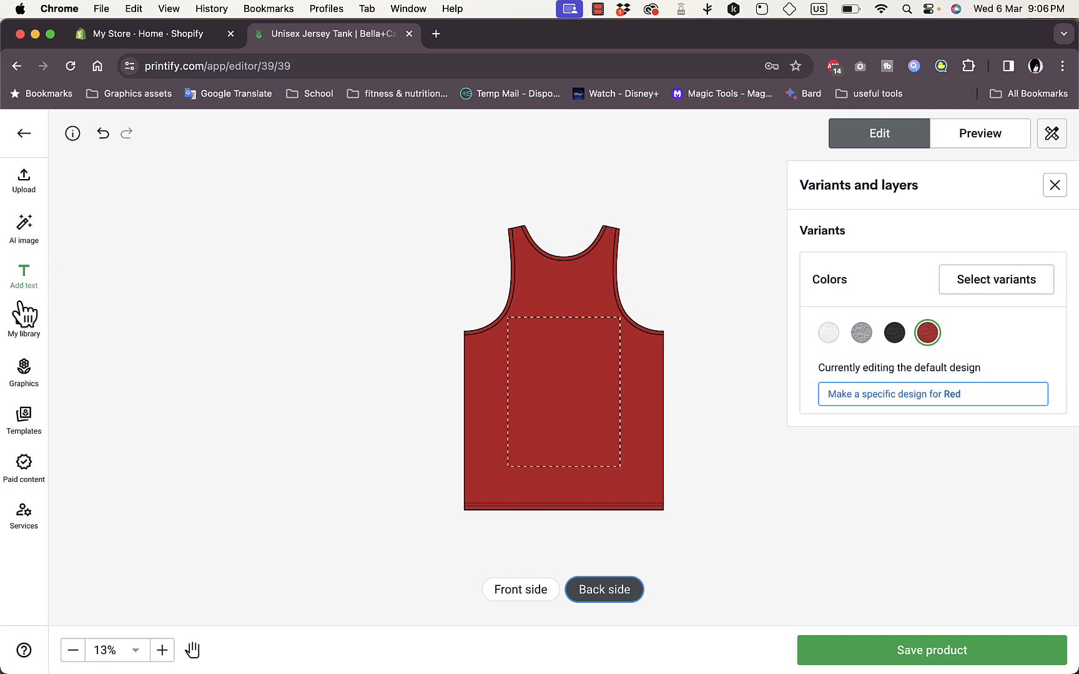
left_click(35, 280)
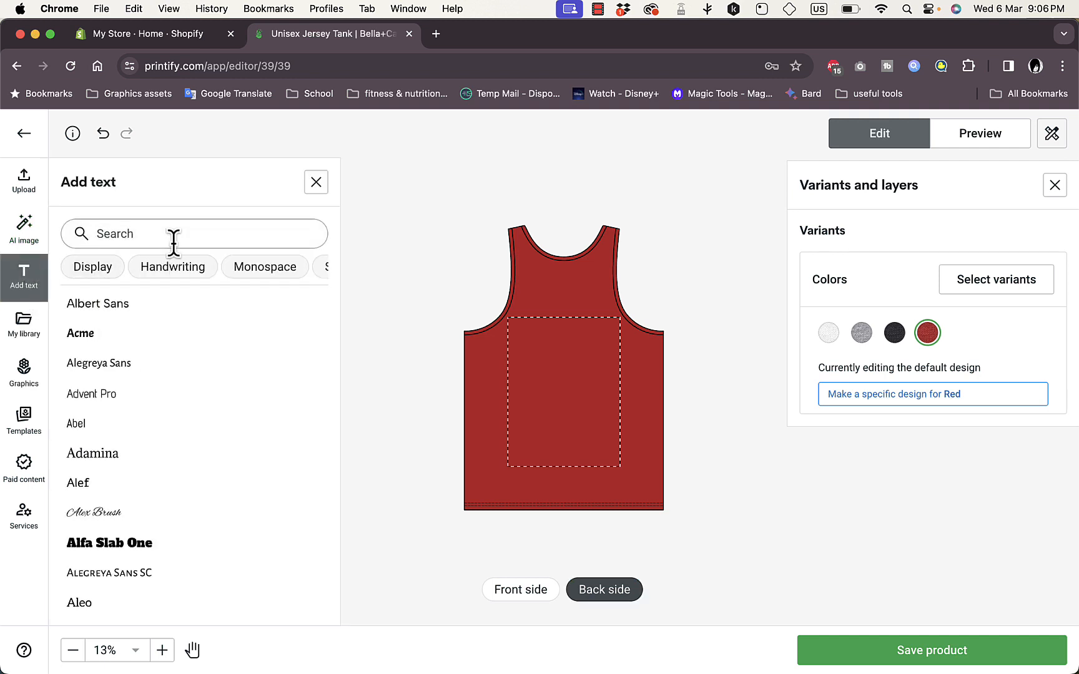
left_click(115, 335)
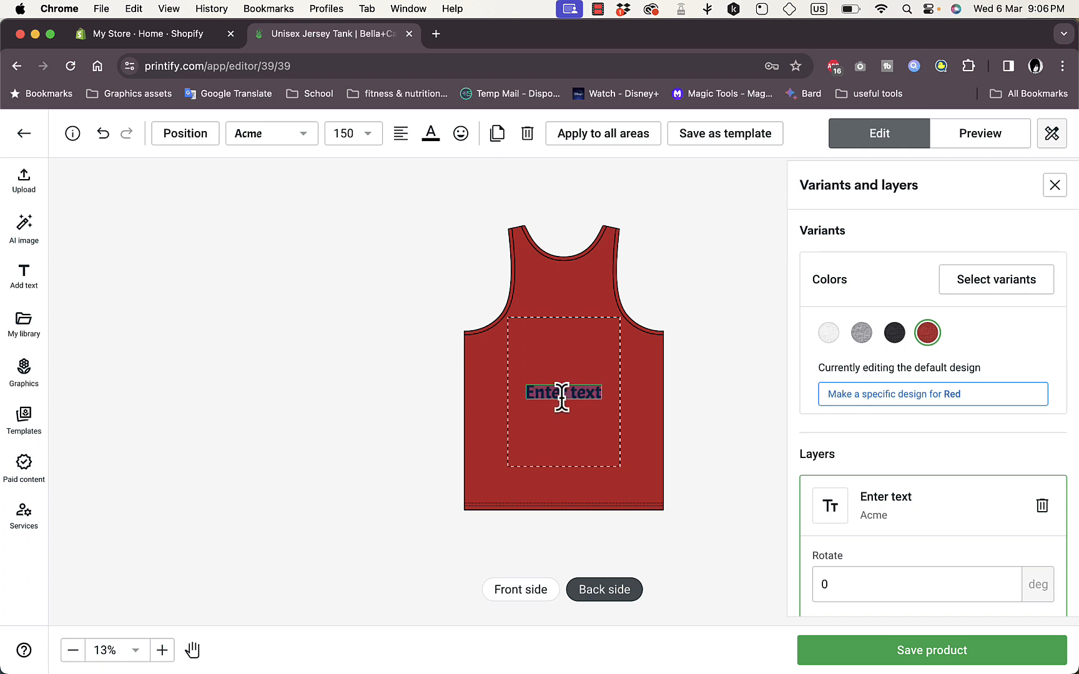
type("g")
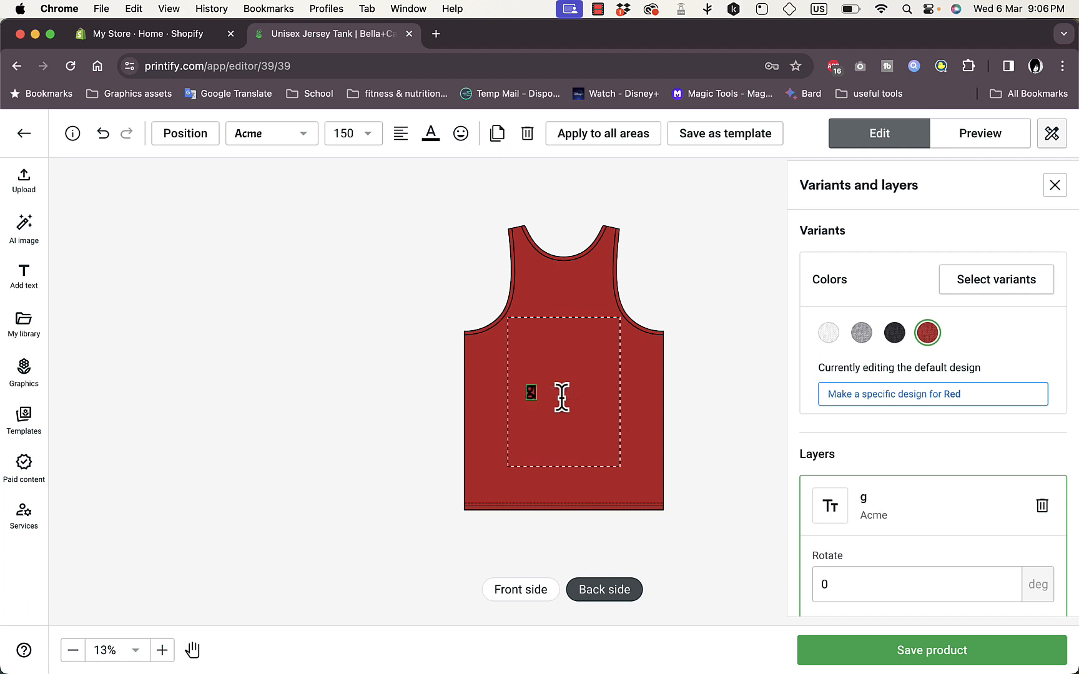
type("ym life")
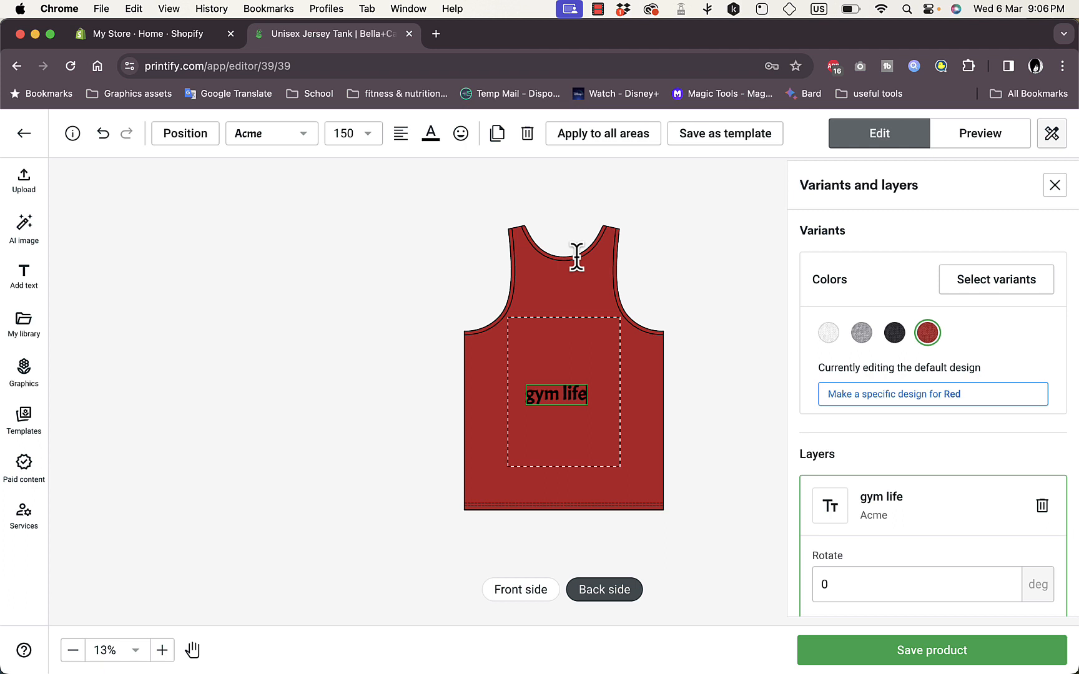
- Move the back text to the middle of the print area, enlarge it to about size 242 and rotate it to about 334 degrees
left_click(625, 431)
left_click_drag(562, 399, 572, 410)
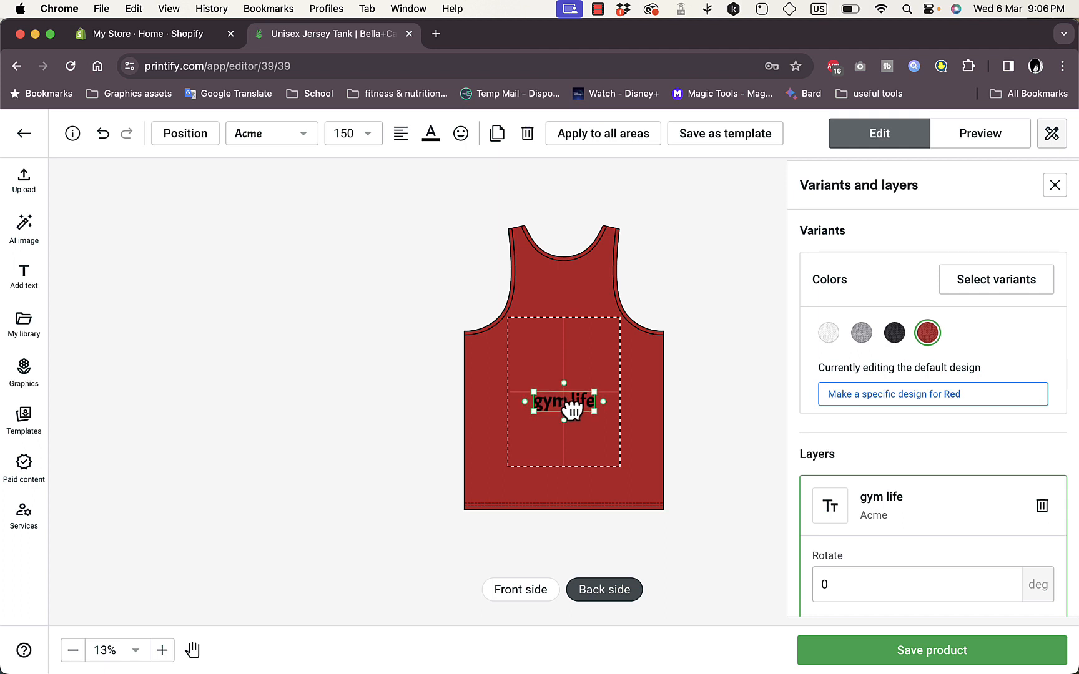
mouse_move(571, 410)
left_mouse_down()
mouse_move(568, 401)
mouse_move(605, 389)
mouse_move(587, 400)
left_mouse_up()
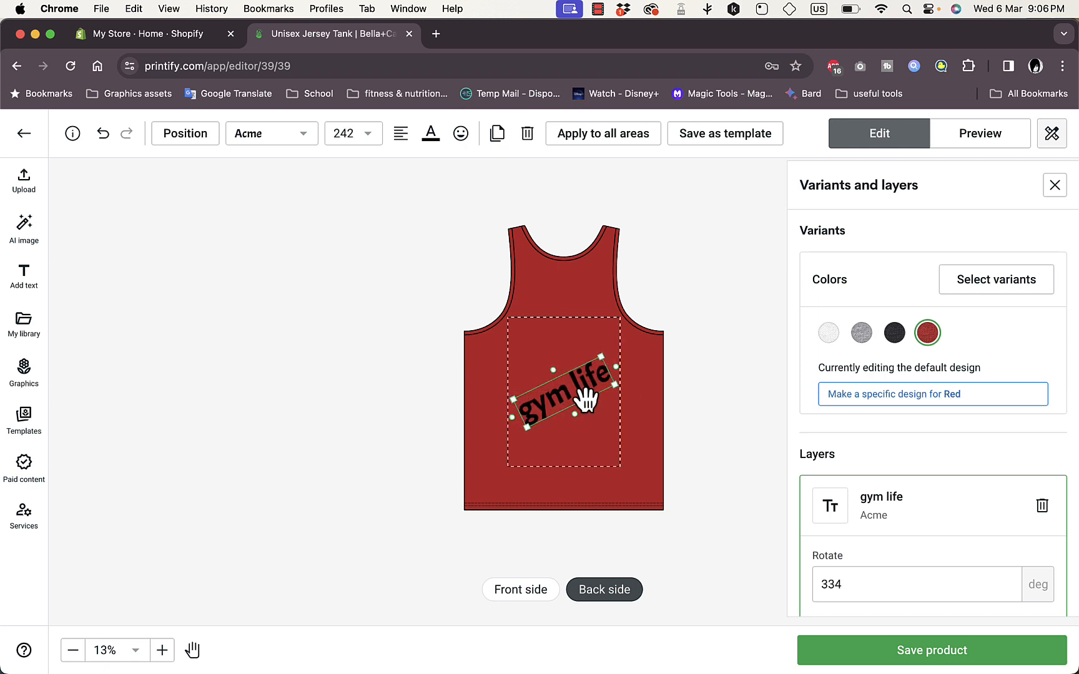
scroll(924, 492, "down", 3)
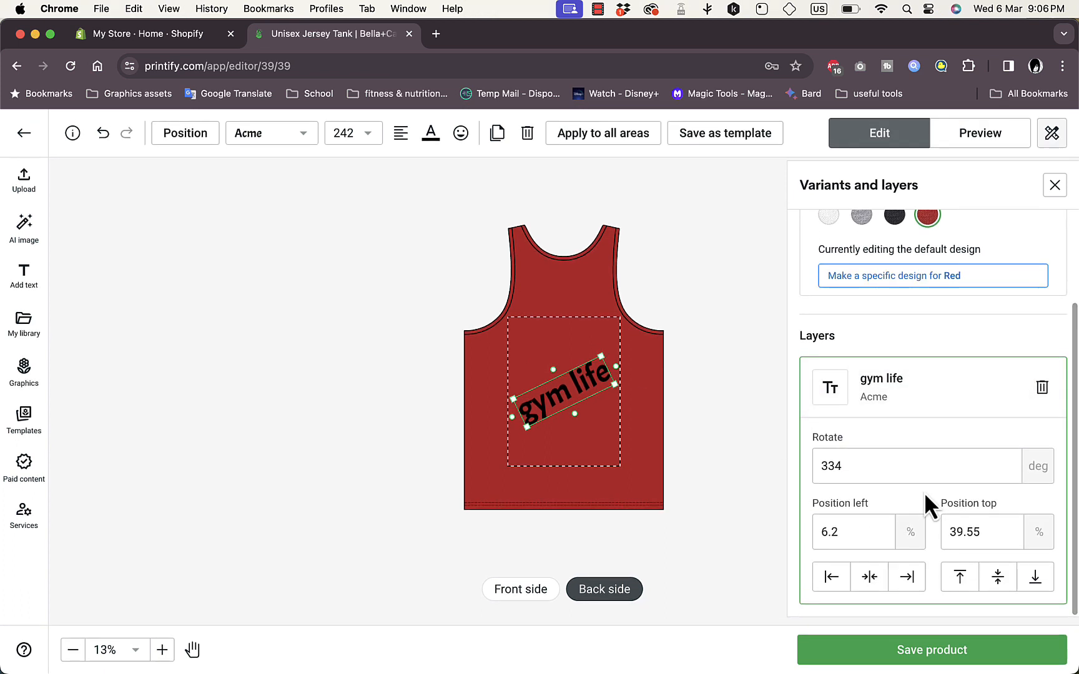
- Change the font color of the "gym life" text to the lighter orange
double_click(555, 405)
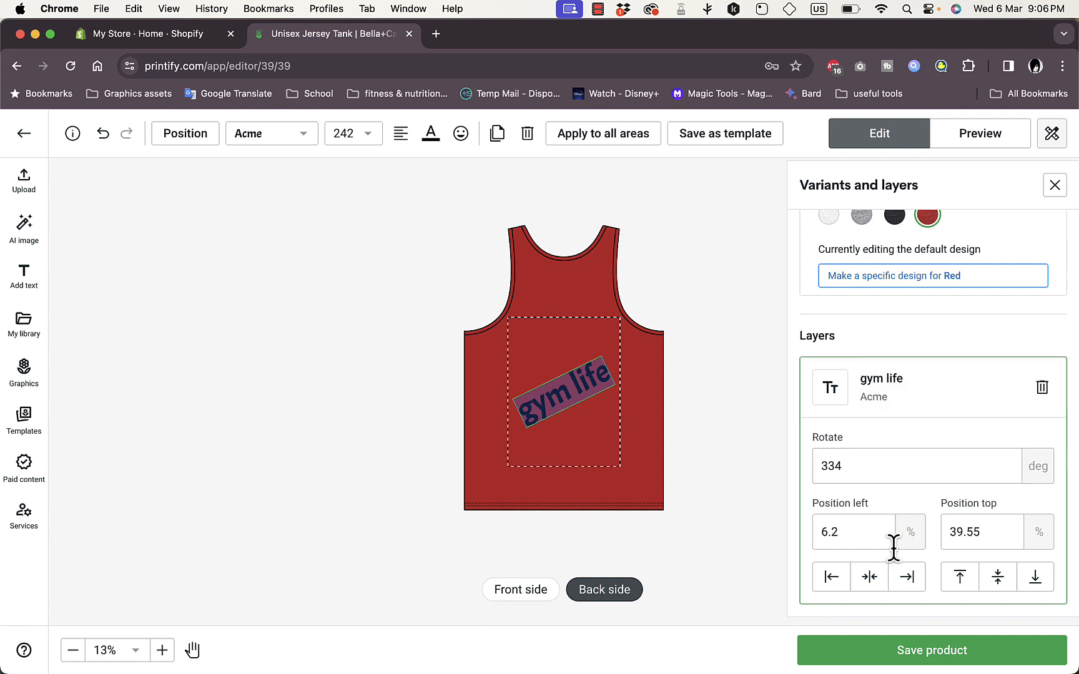
left_click(862, 388)
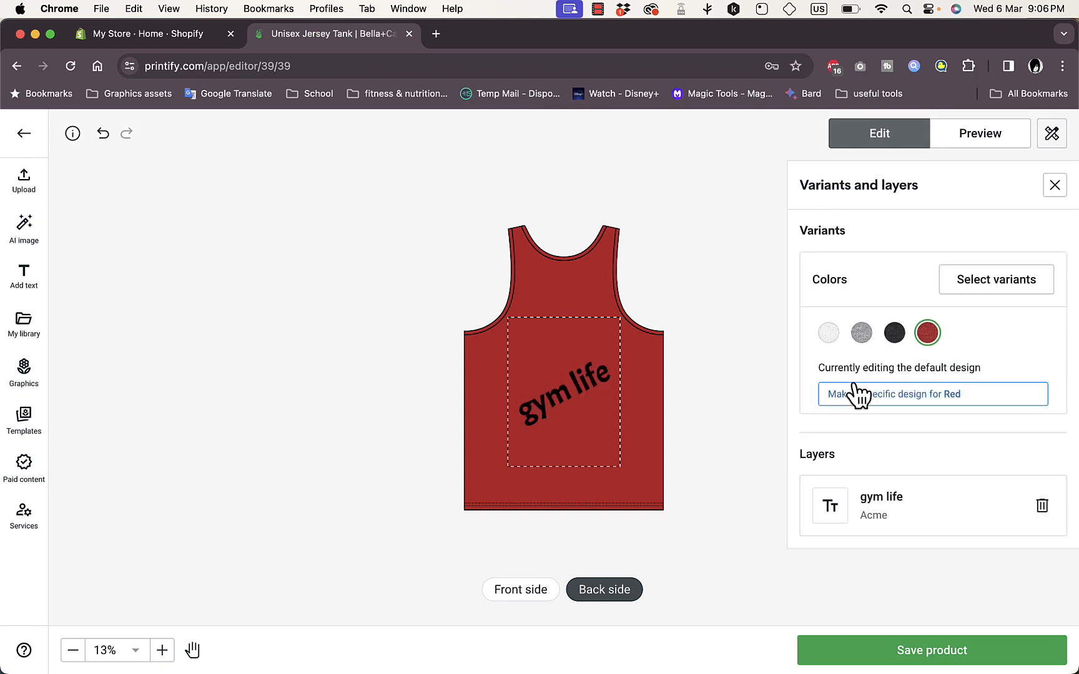
left_click(882, 506)
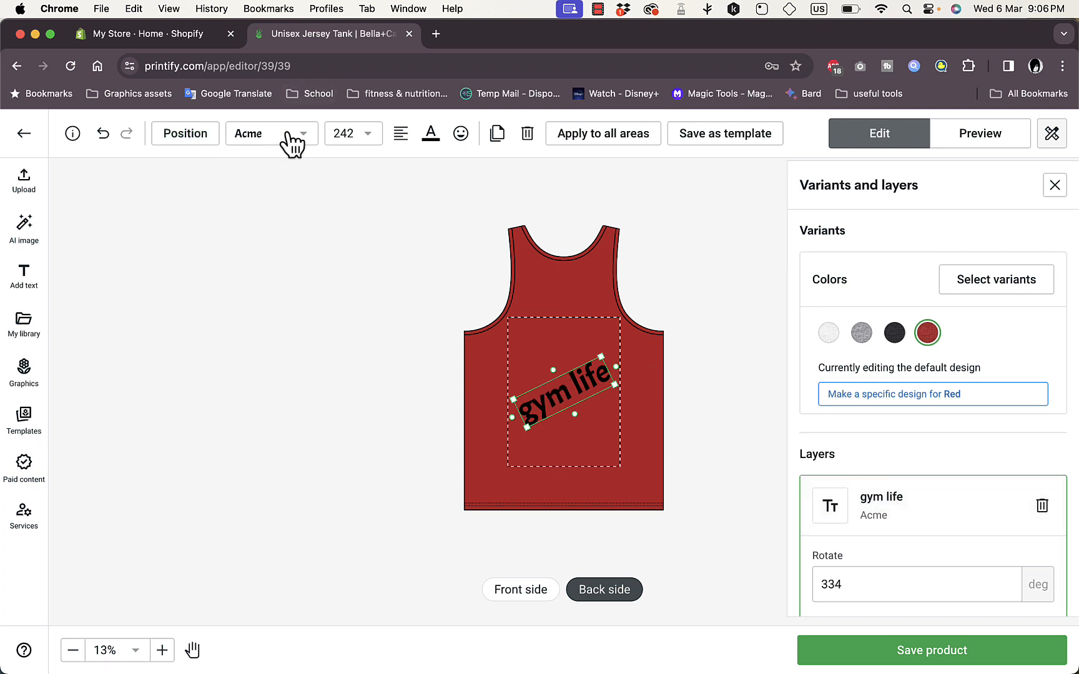
left_click(432, 138)
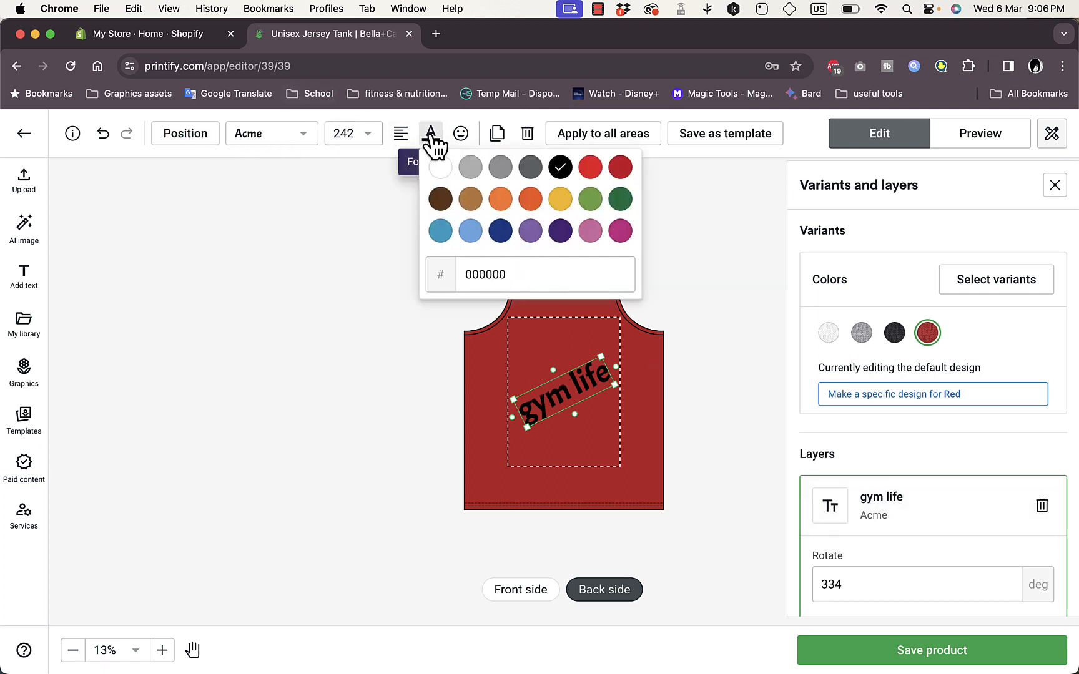
left_click(503, 200)
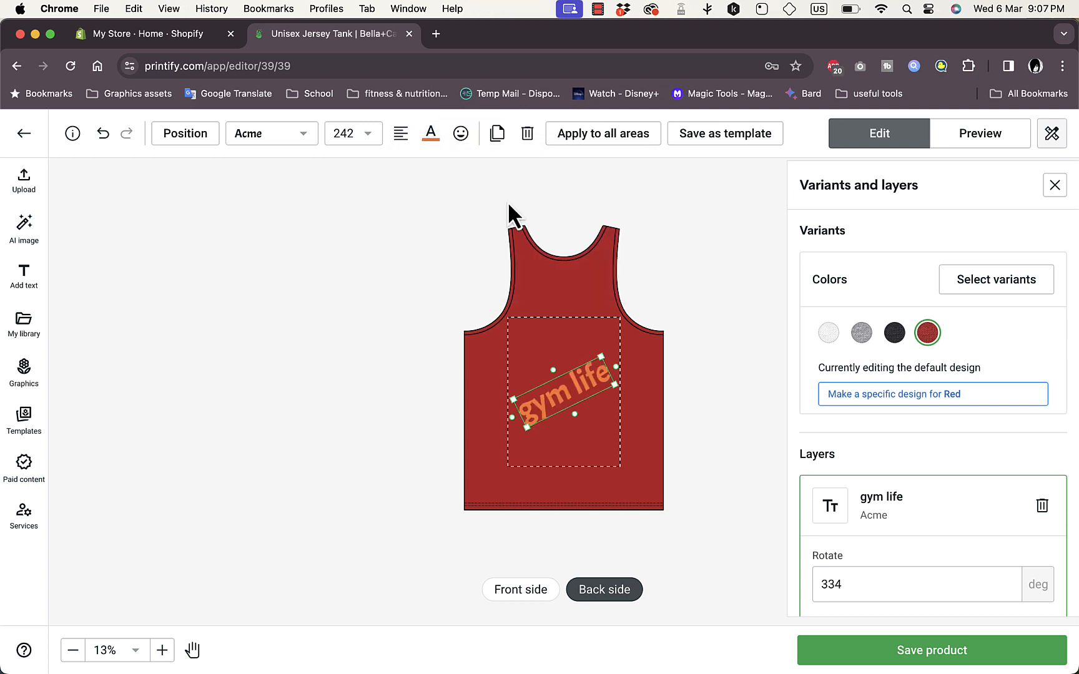
left_click(414, 165)
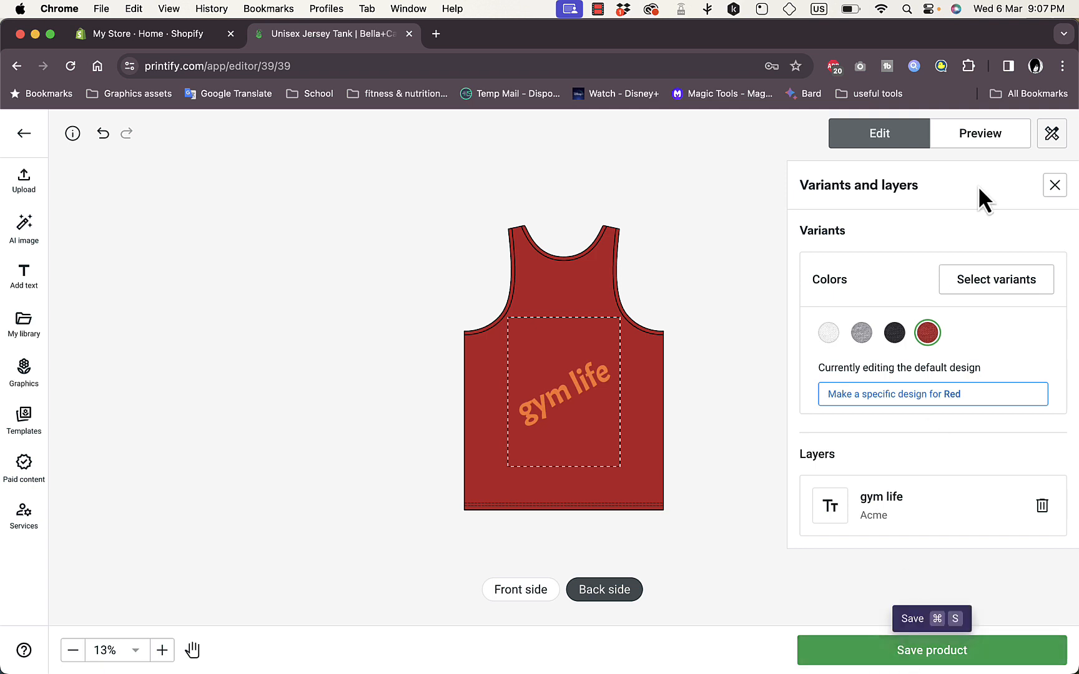
- Preview the red tank's mockup from the front and save the product
left_click(983, 148)
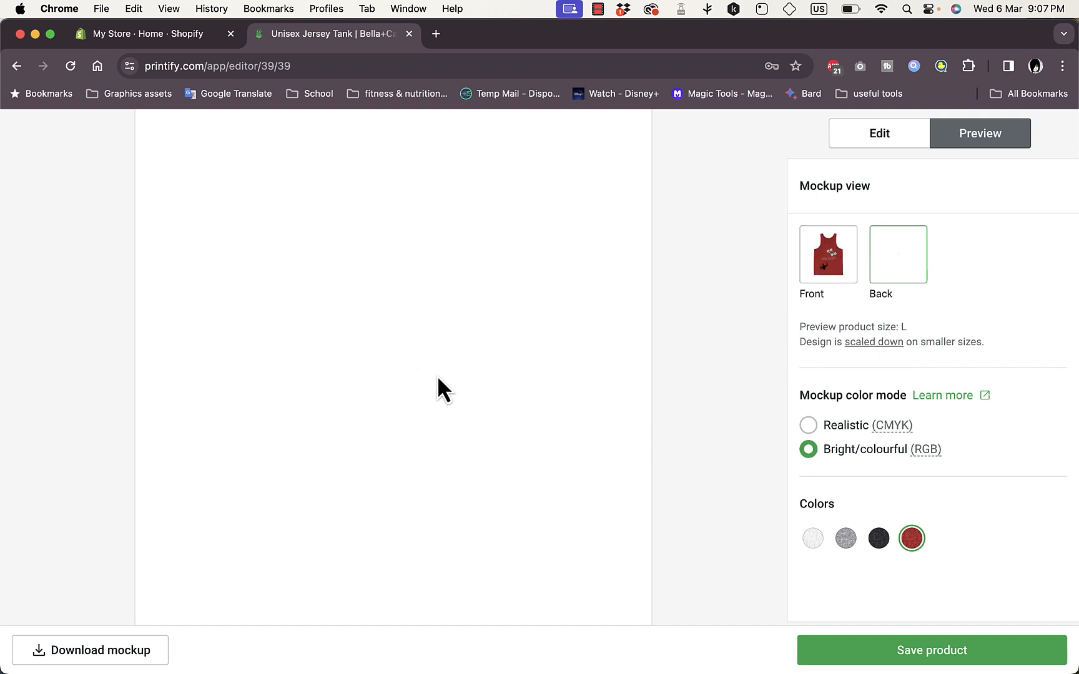
left_click(813, 256)
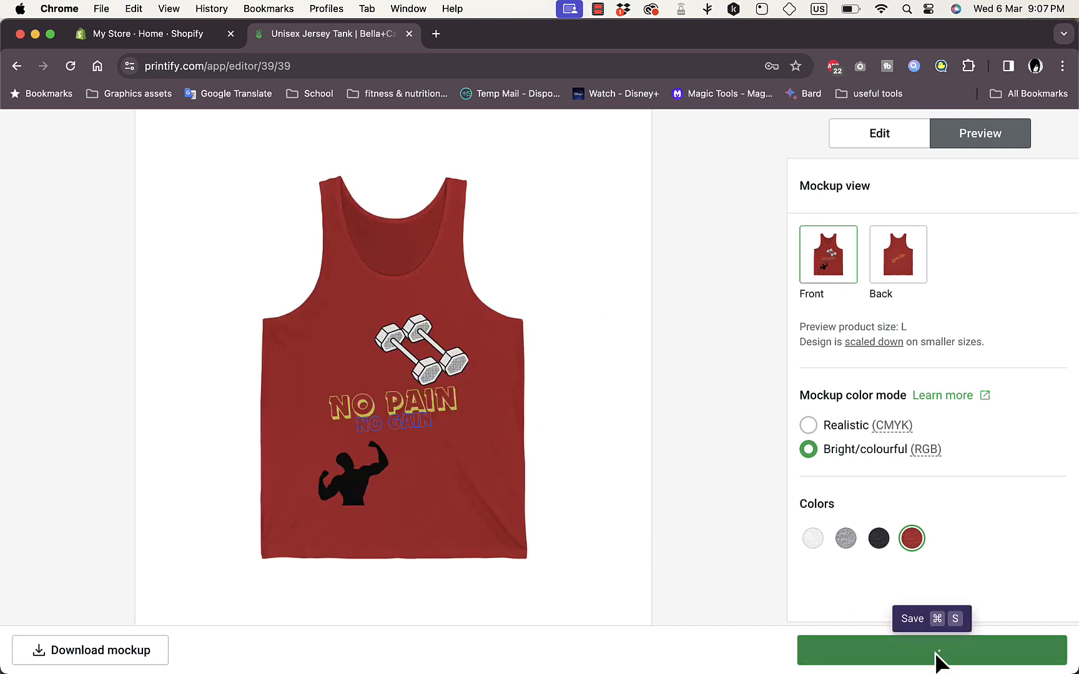
left_click(939, 662)
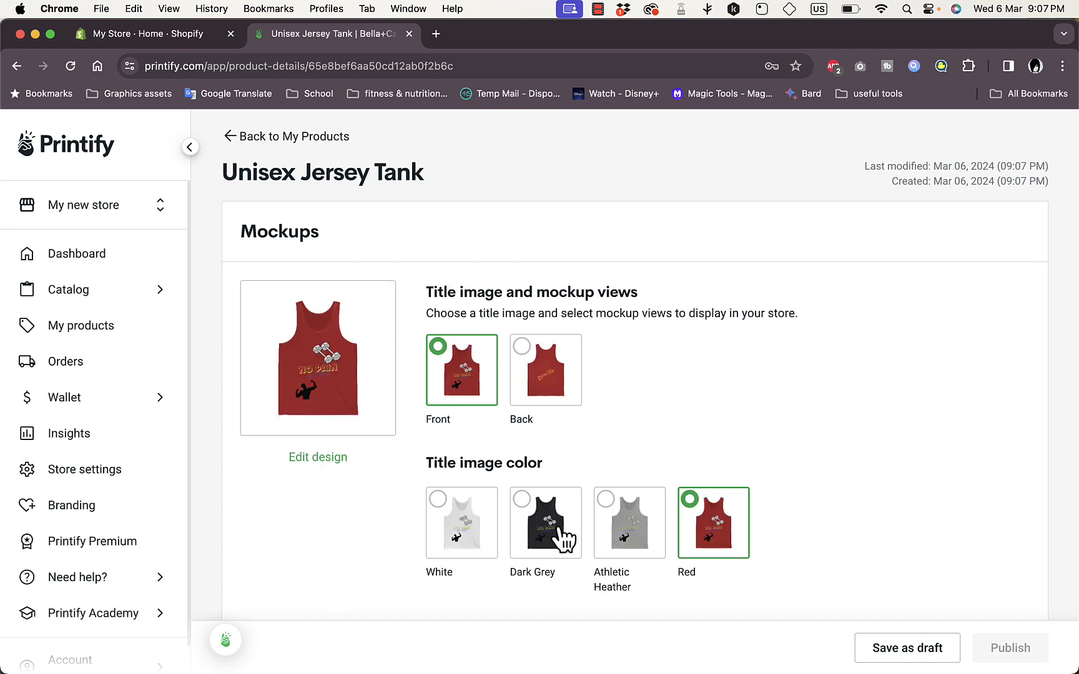
- Retitle the product "gym tank top unisex" and add a metric size table to its description
scroll(628, 417, "down", 10)
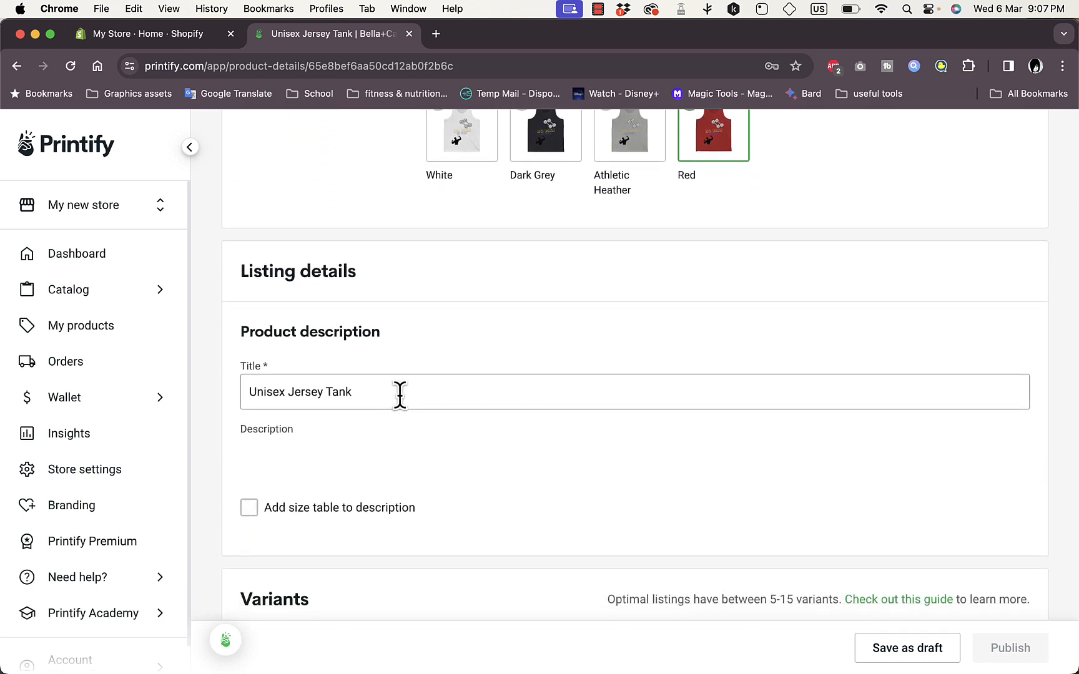
triple_click(400, 394)
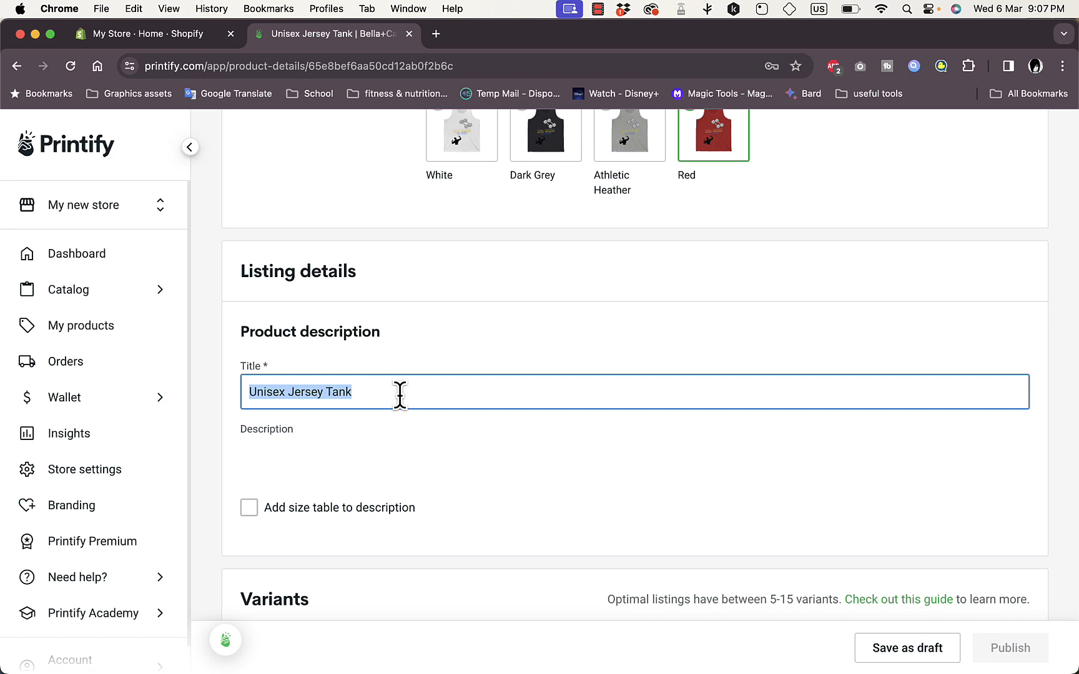
type("gym")
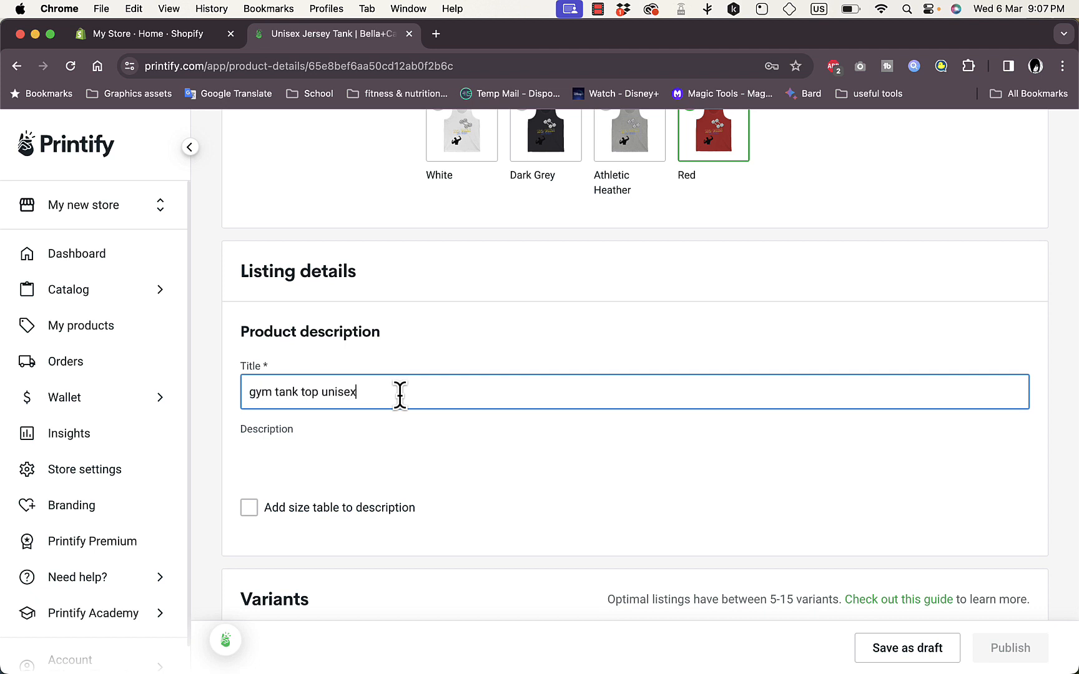
type(" tank top unisex")
scroll(456, 437, "down", 5)
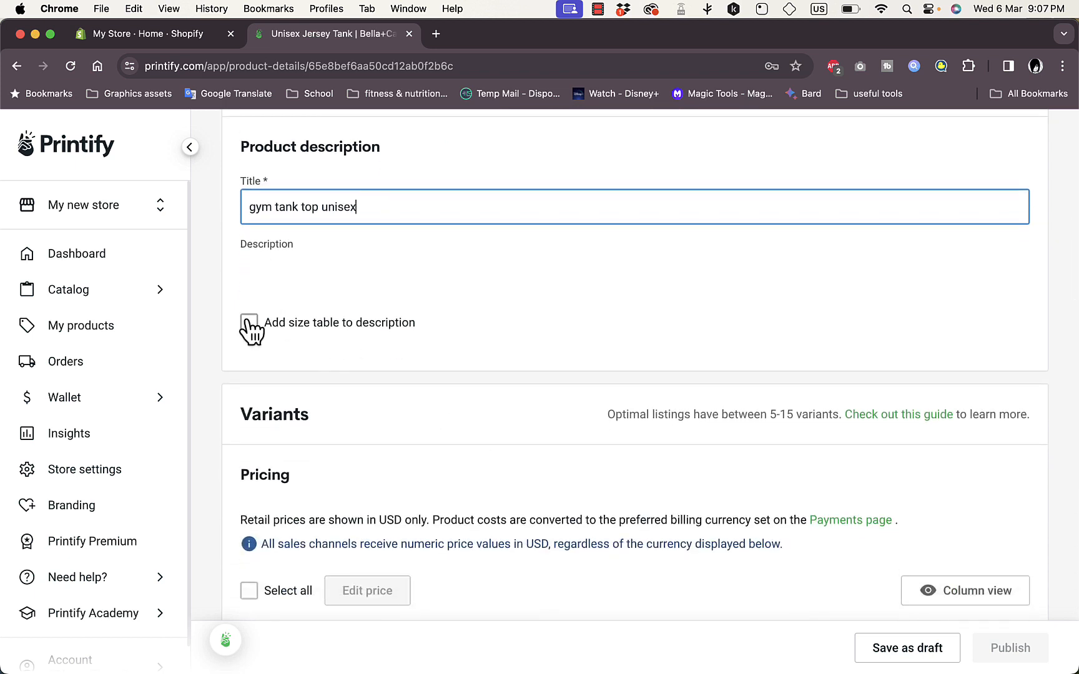
left_click(249, 322)
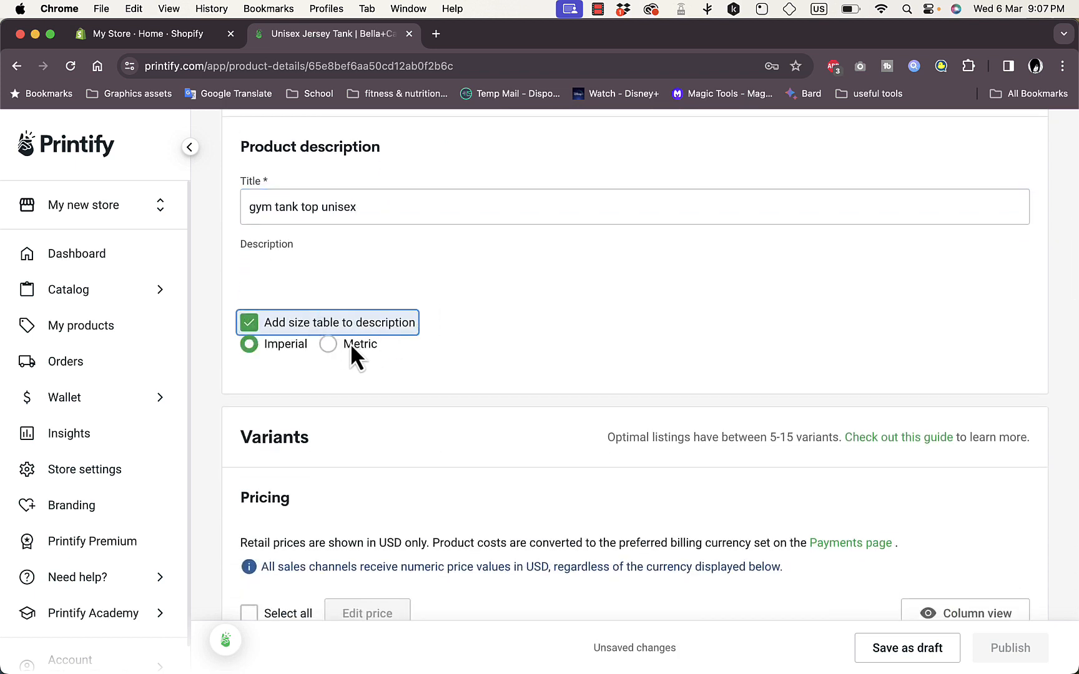
left_click(329, 344)
- Select all variants in the pricing table and review their profit, margin, production cost and shipping columns
scroll(560, 263, "down", 5)
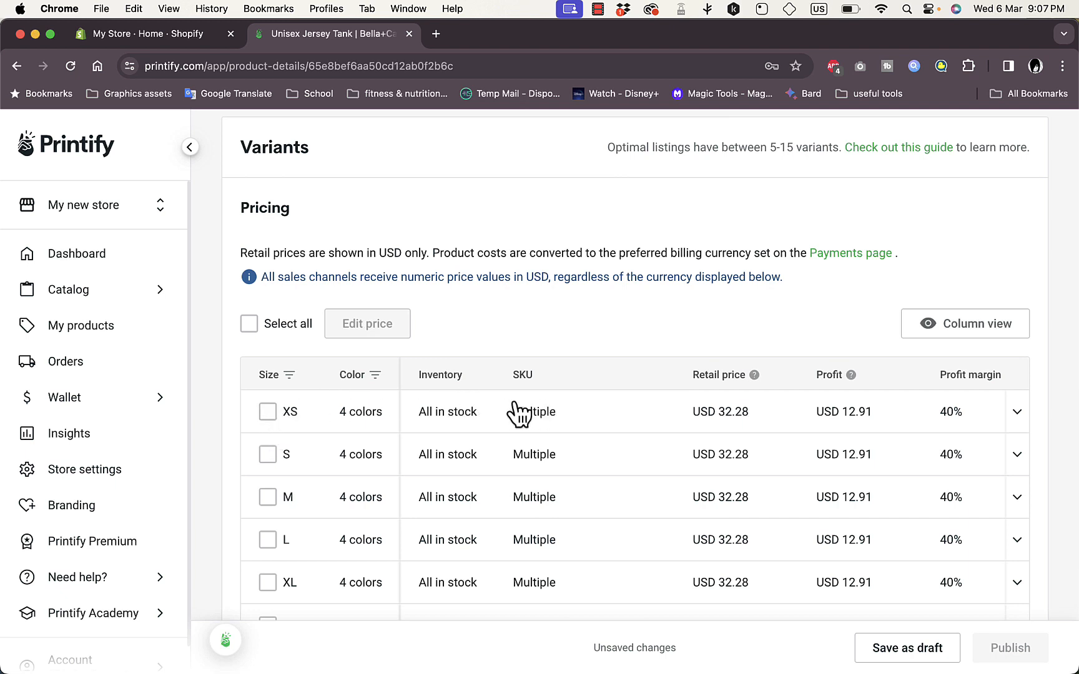
left_click(251, 324)
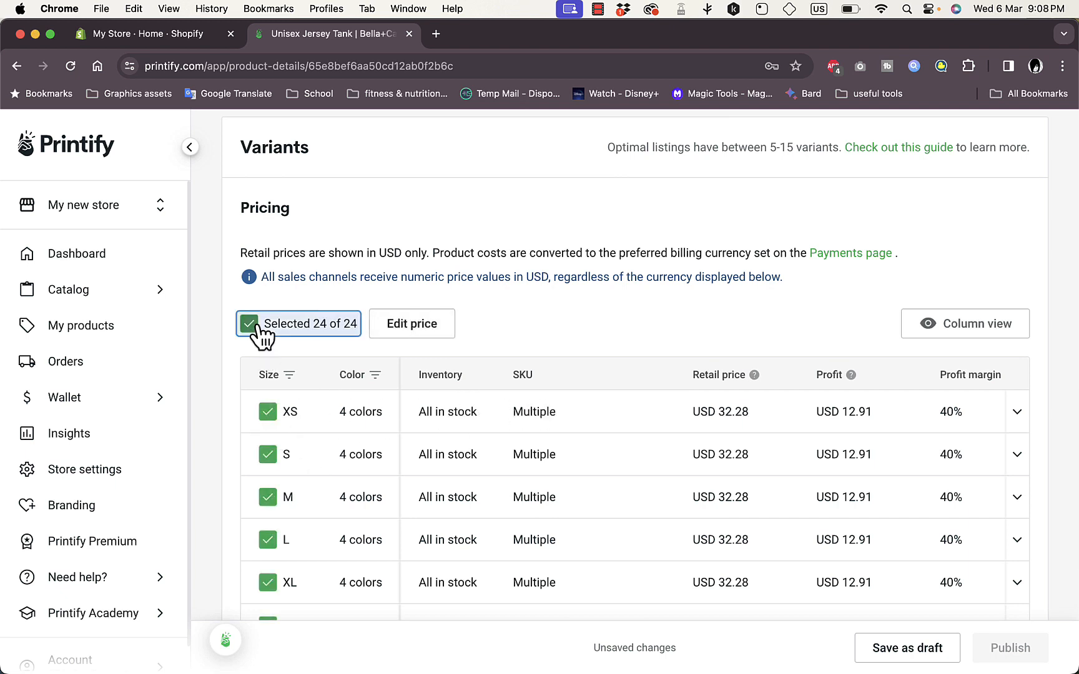
scroll(722, 407, "right", 3)
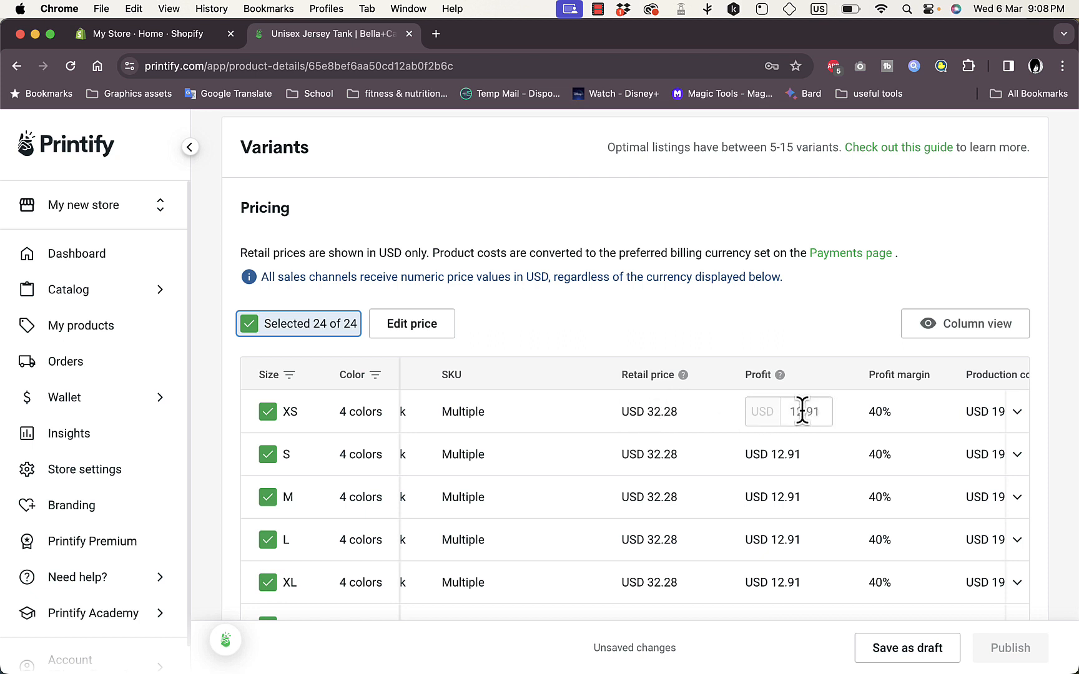
scroll(780, 411, "right", 5)
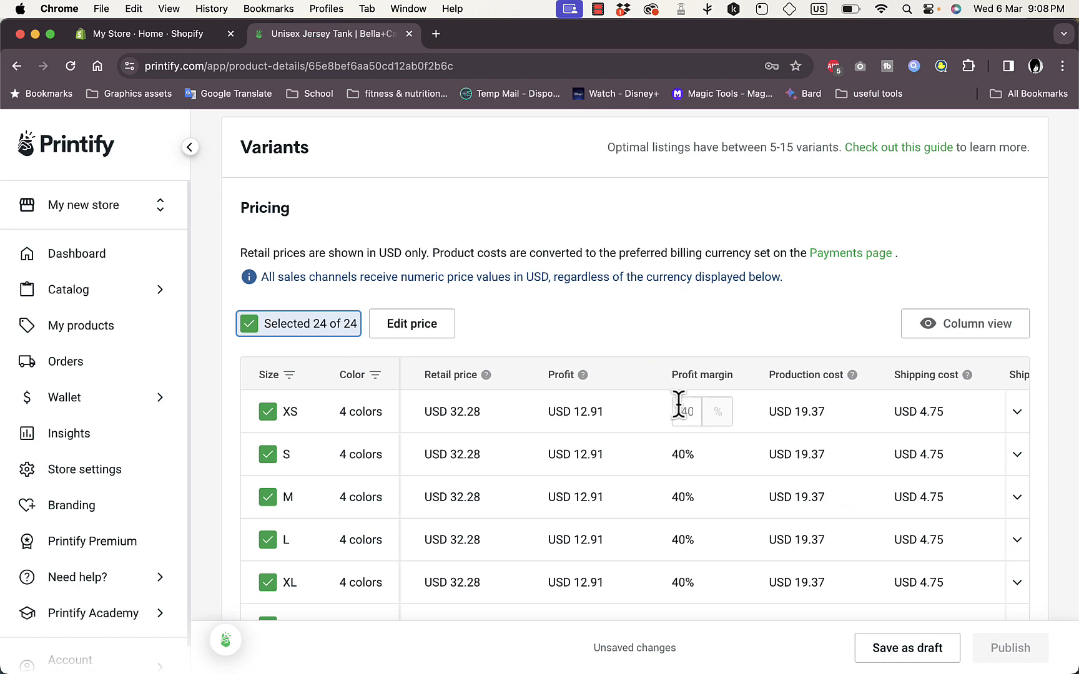
scroll(809, 415, "right", 1)
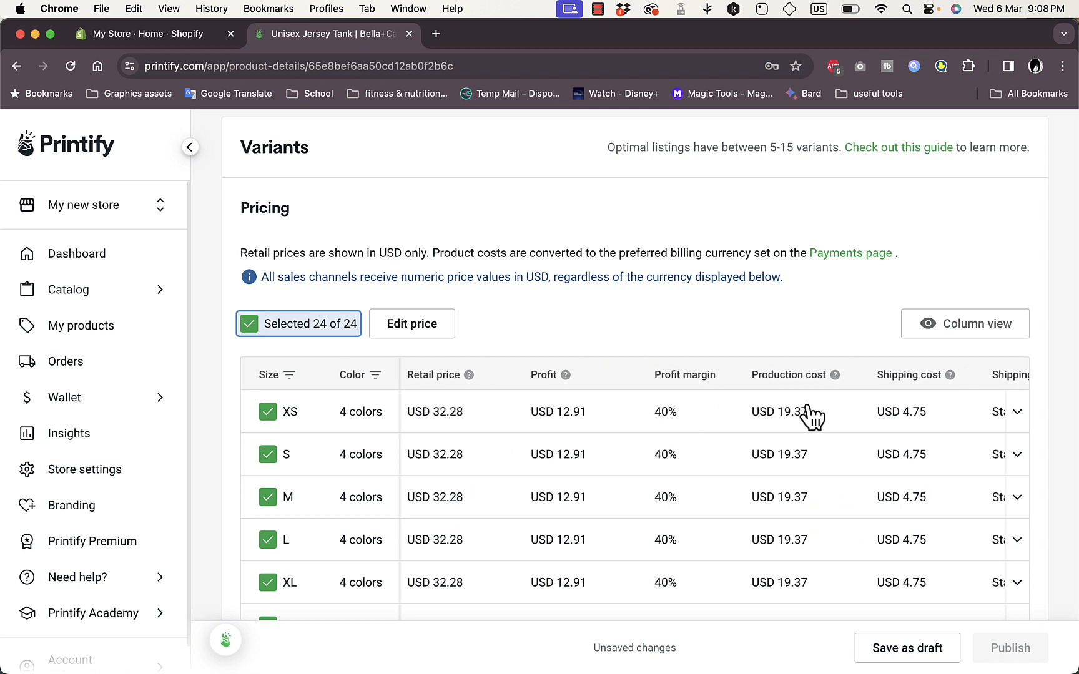
scroll(809, 414, "right", 2)
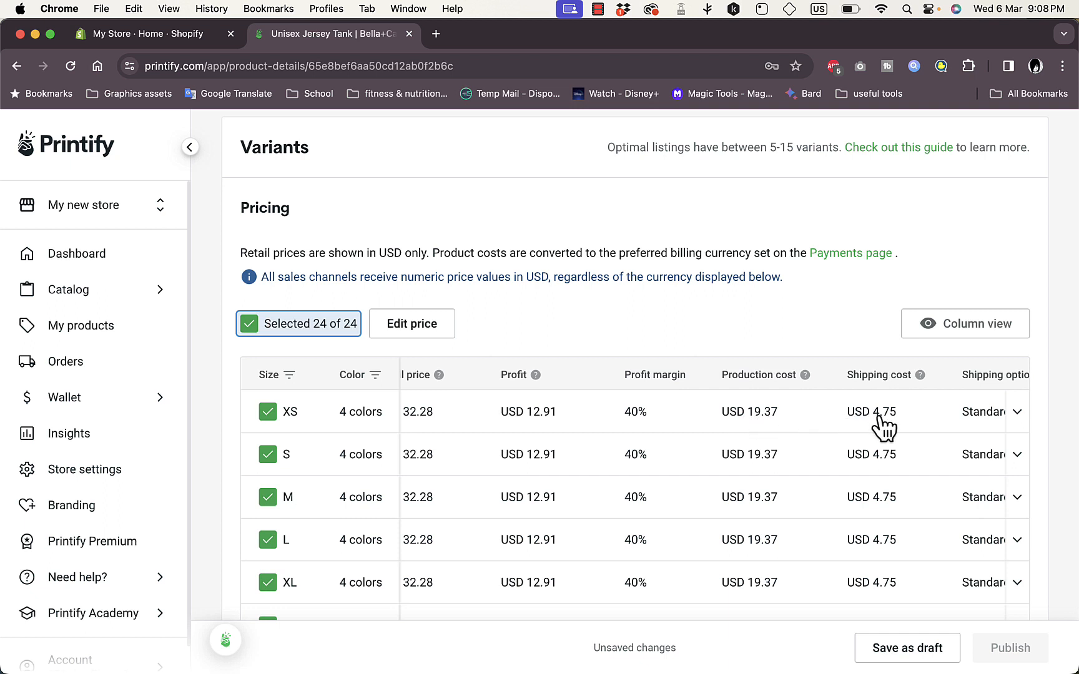
scroll(884, 427, "right", 3)
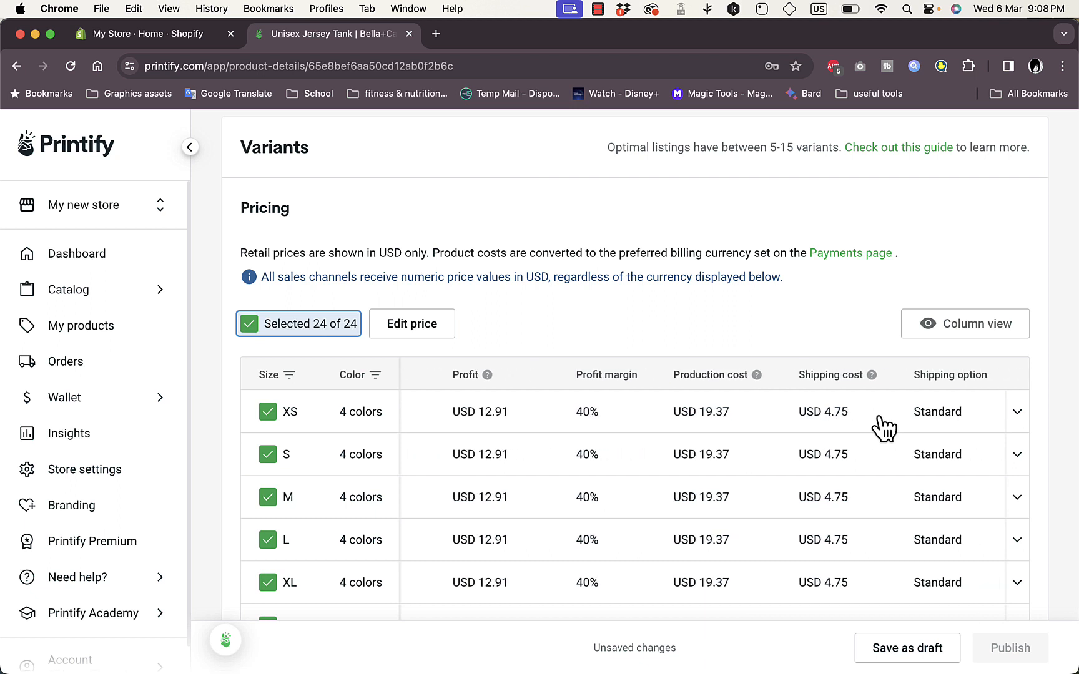
- Expand the XS size into its color variants to examine their profit and costs, and collapse it again
left_click(1018, 414)
left_click(1019, 415)
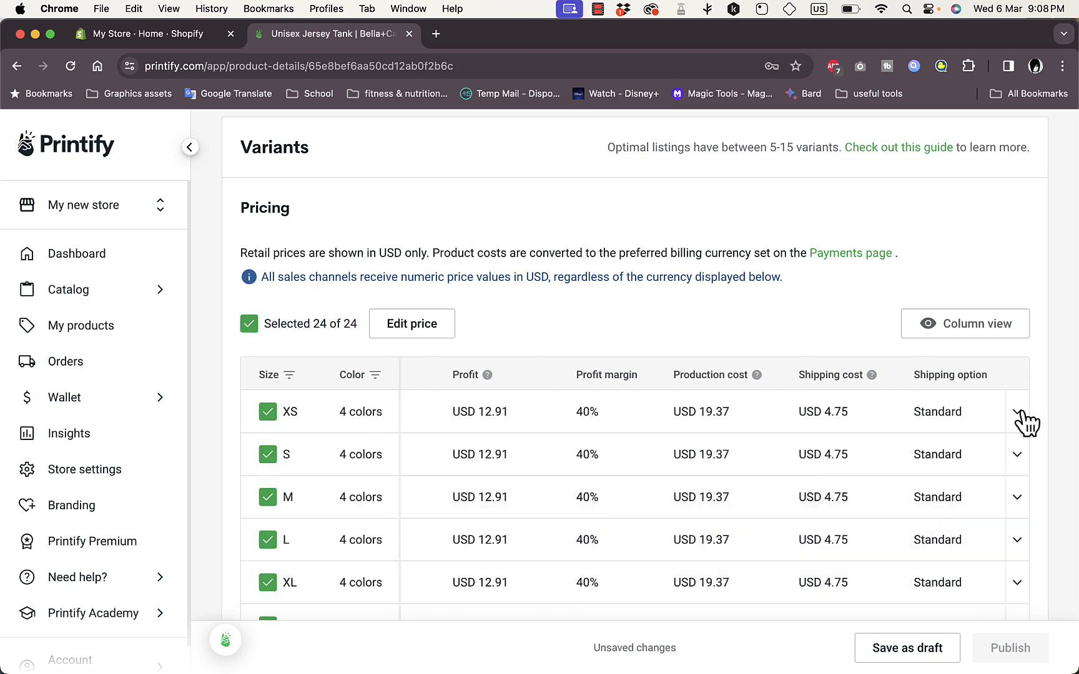
left_click(1019, 415)
scroll(977, 425, "right", 2)
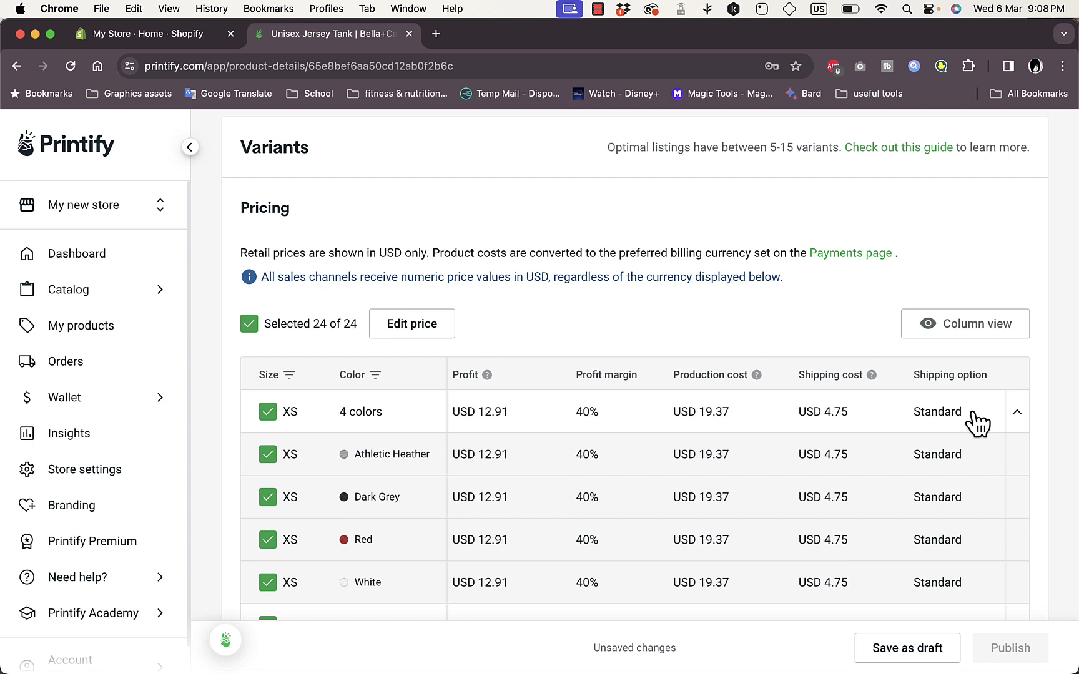
left_click(1022, 414)
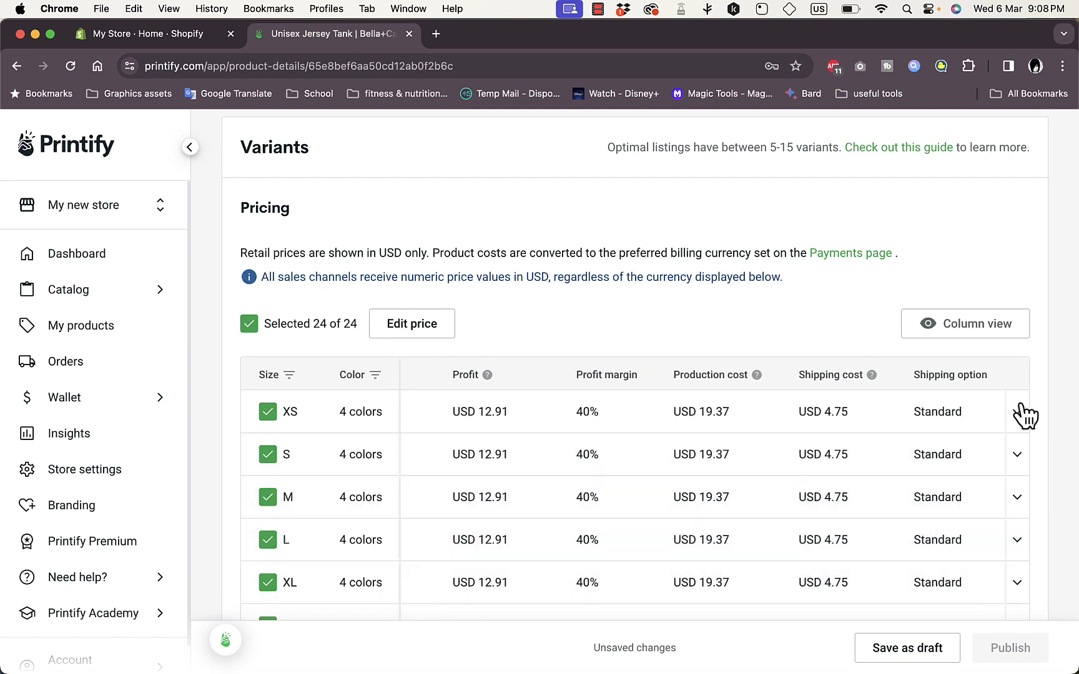
left_click(1022, 414)
left_click(1022, 414)
left_click(1017, 417)
scroll(730, 470, "down", 5)
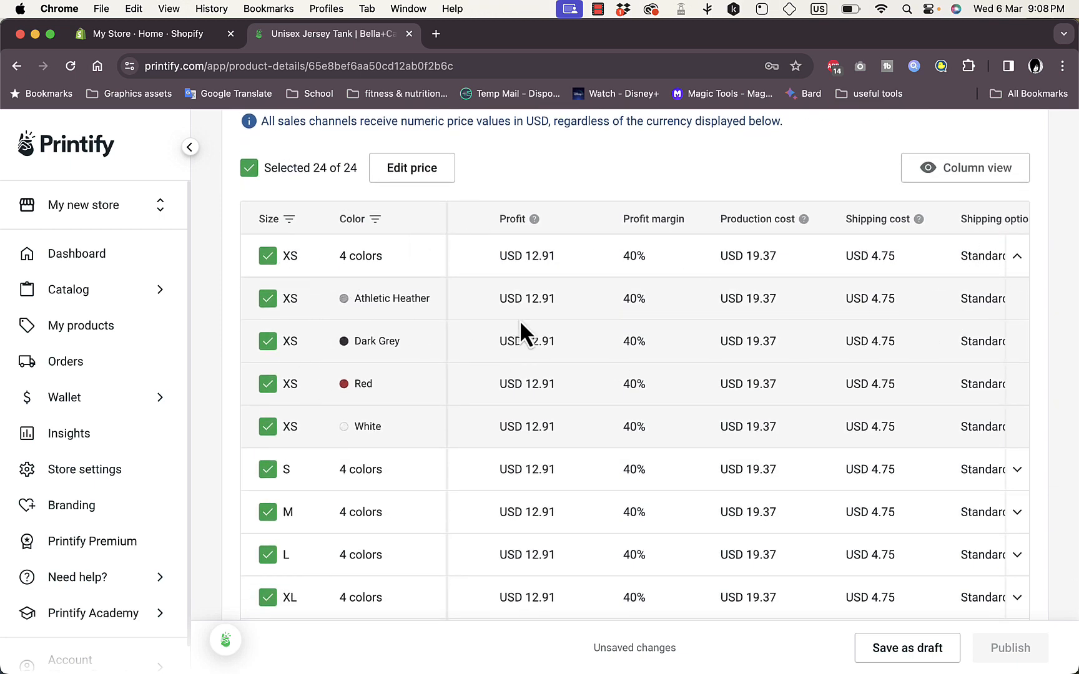
scroll(665, 318, "right", 2)
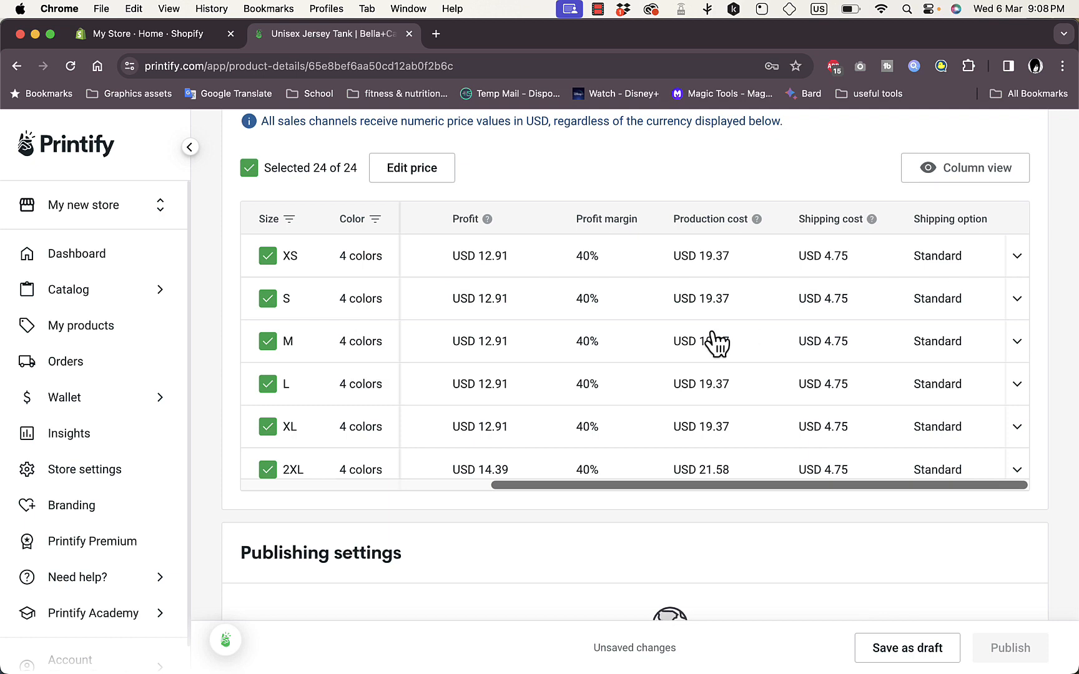
- Set the retail price of the XL size to USD 35.97 for all its colors
scroll(715, 343, "left", 5)
scroll(717, 343, "down", 1)
scroll(717, 342, "down", 1)
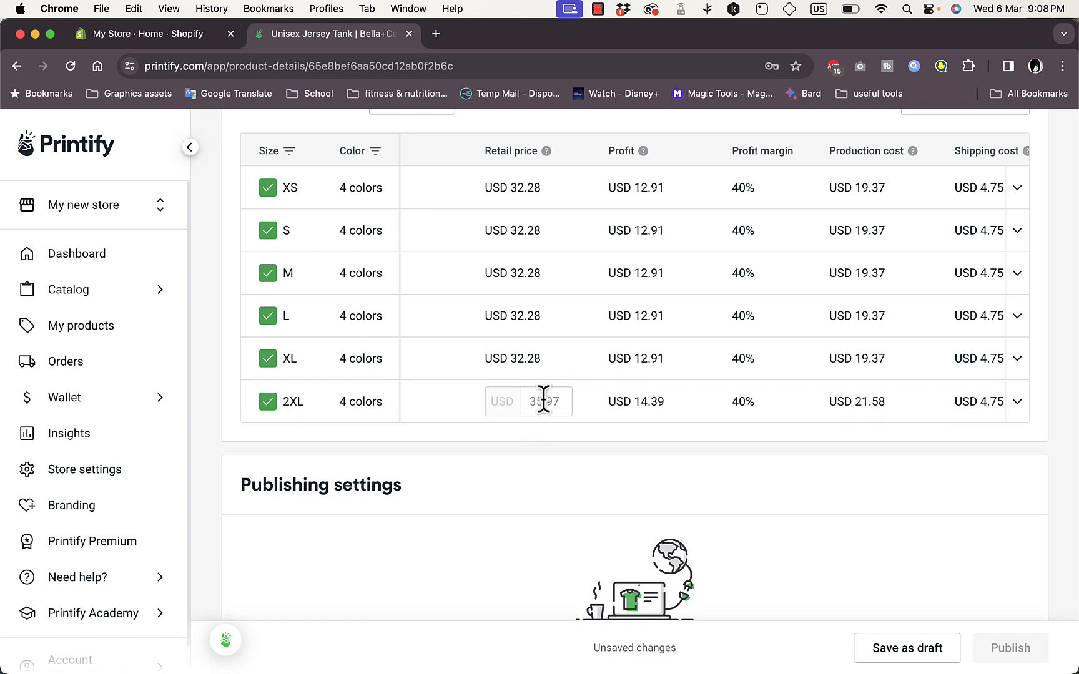
left_click(529, 362)
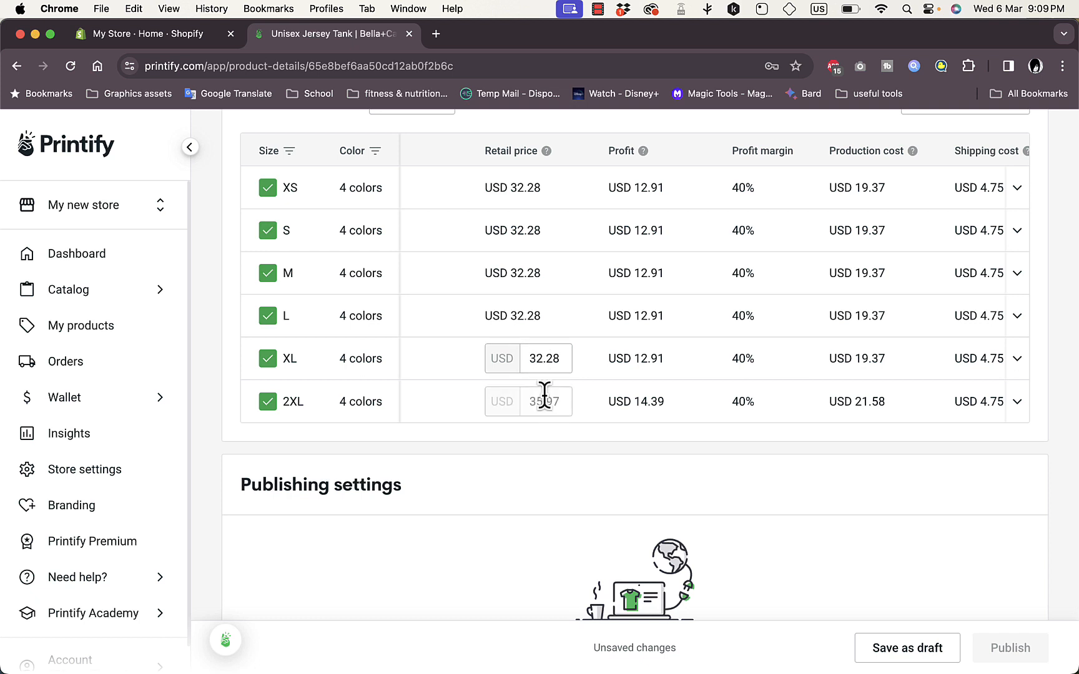
key("BackSpace")
type("5")
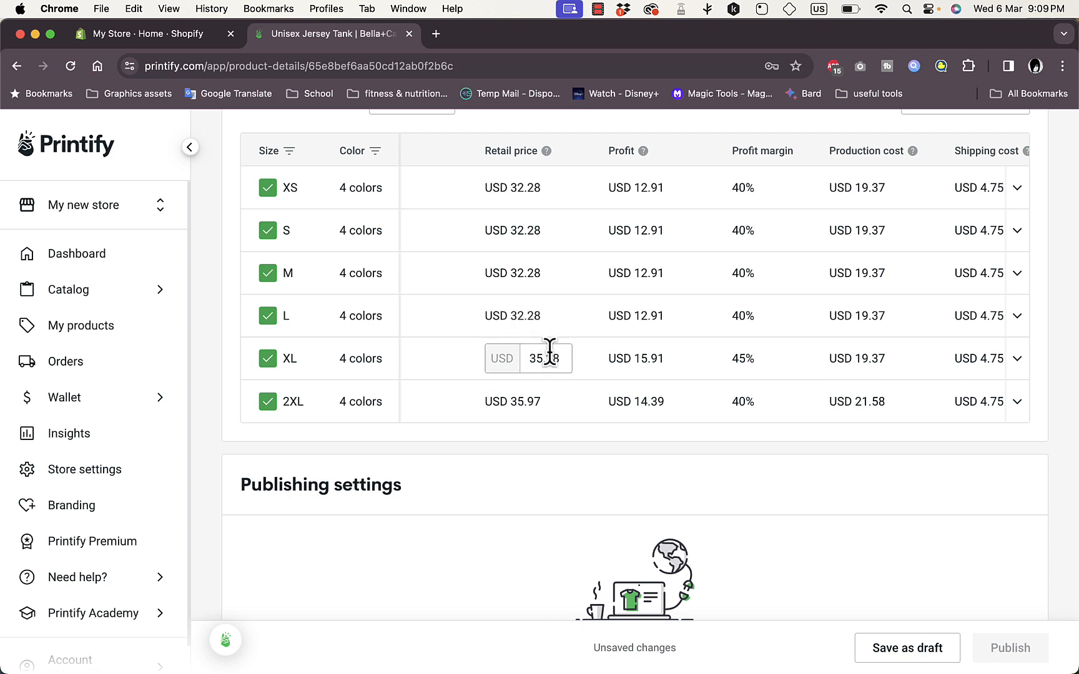
key("BackSpace")
key("BackSpace")
type("97")
- Expand the XL size's color variants and set the red one's retail price to USD 36.97
left_click(467, 375)
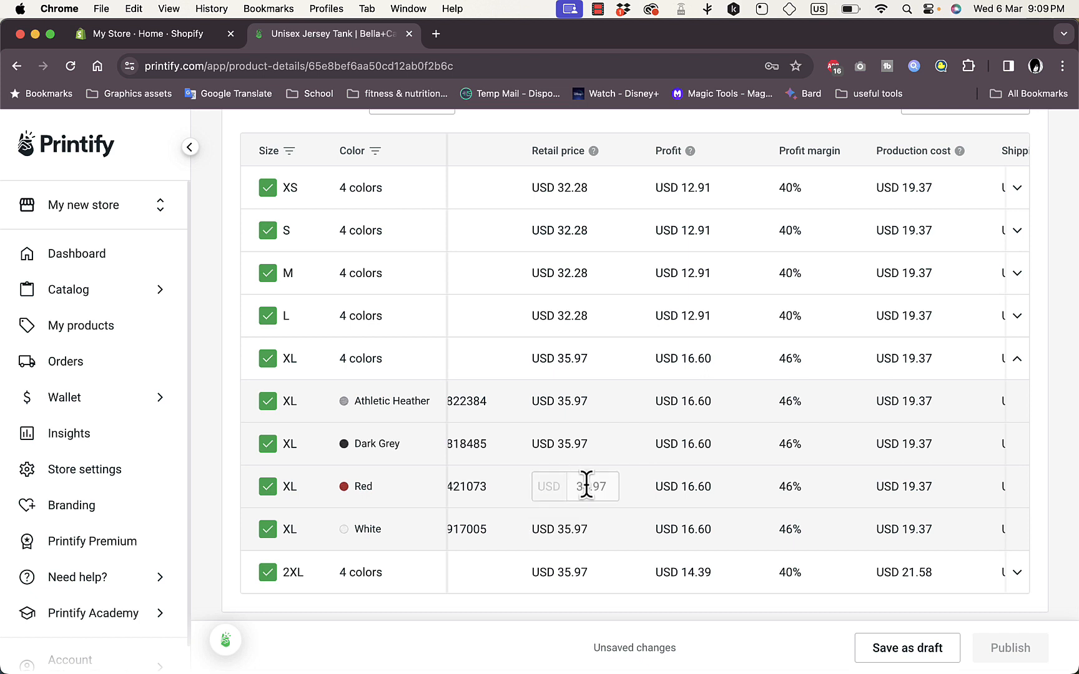
left_click(589, 487)
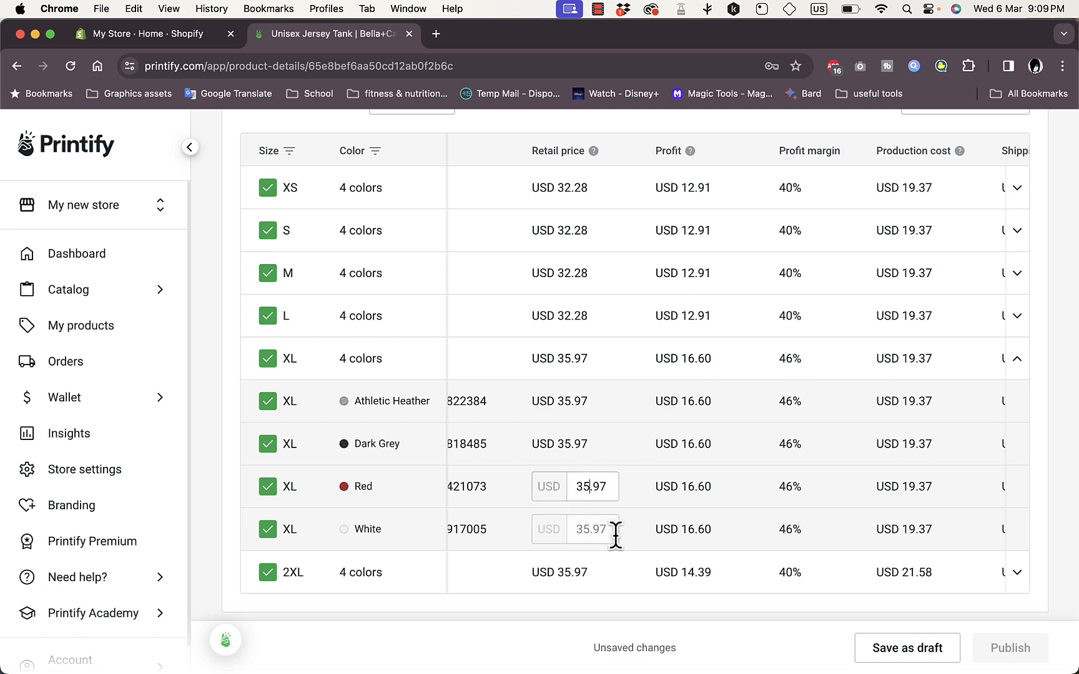
key("BackSpace")
type("6")
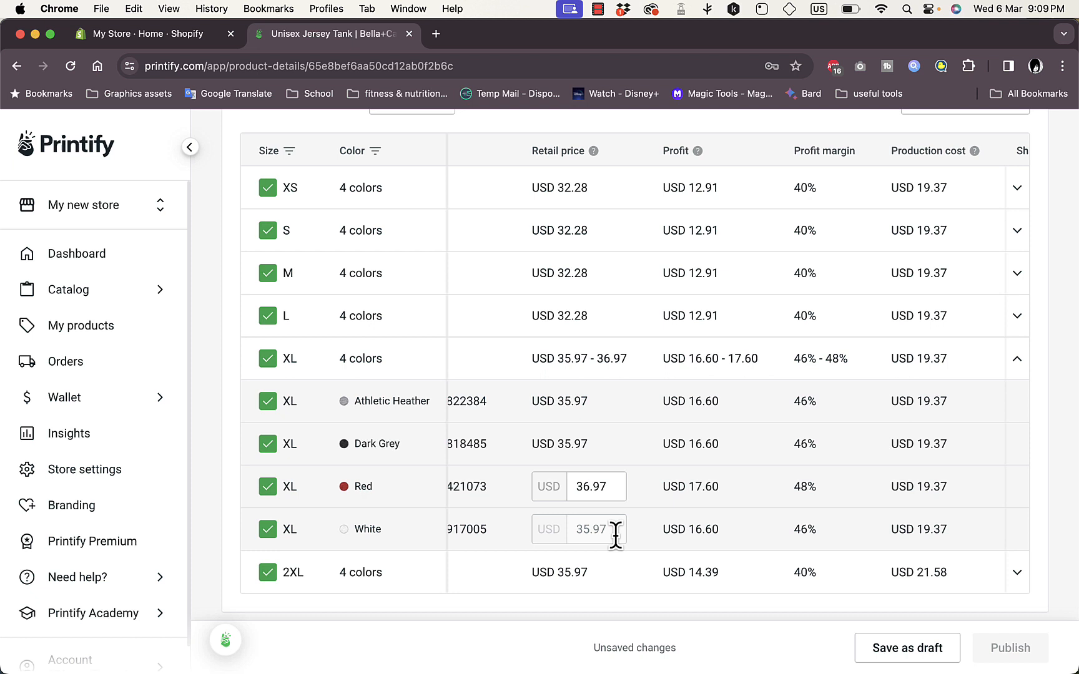
left_click(637, 441)
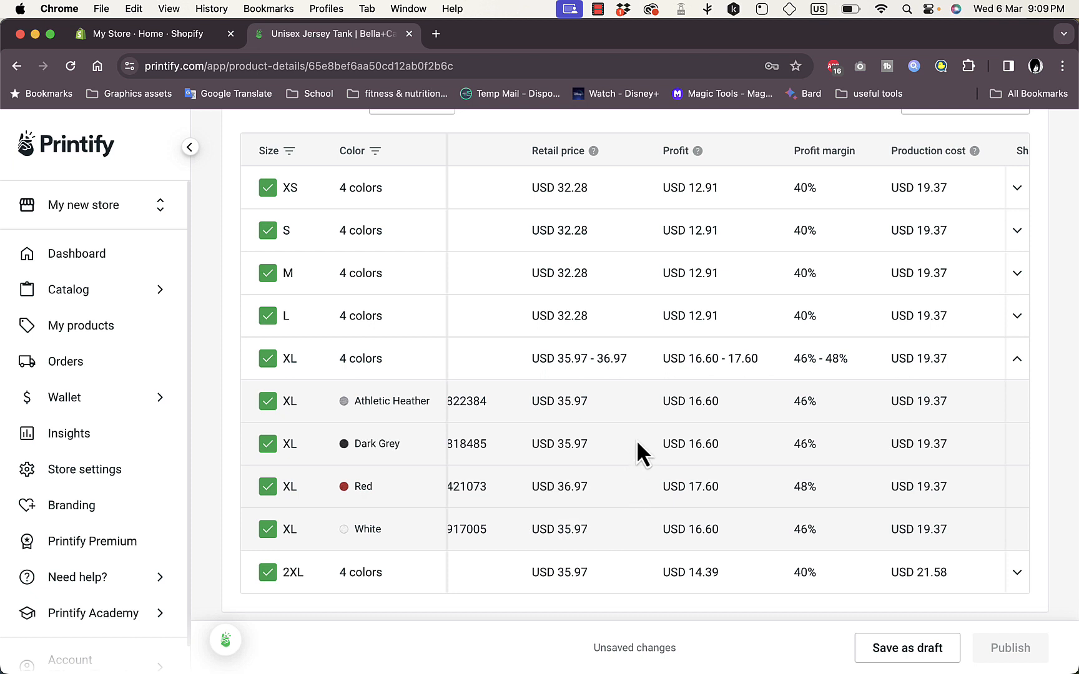
left_click(712, 476)
- Review the variant pricing, the product description and the publishing settings of the listing
scroll(810, 461, "right", 5)
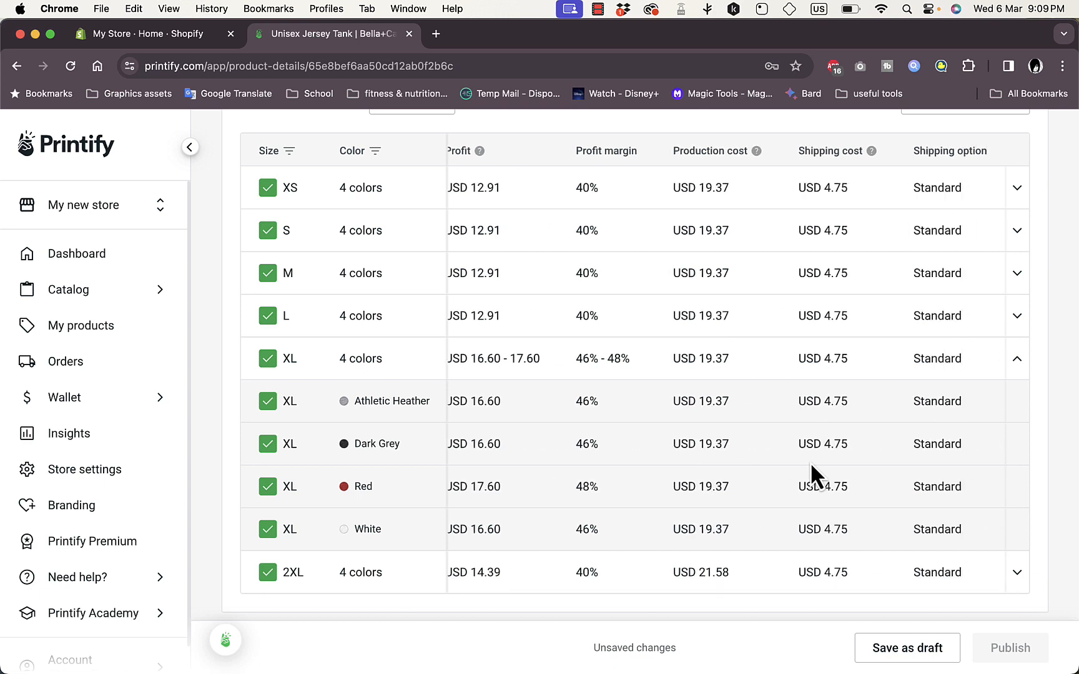
scroll(810, 462, "left", 10)
scroll(809, 473, "down", 5)
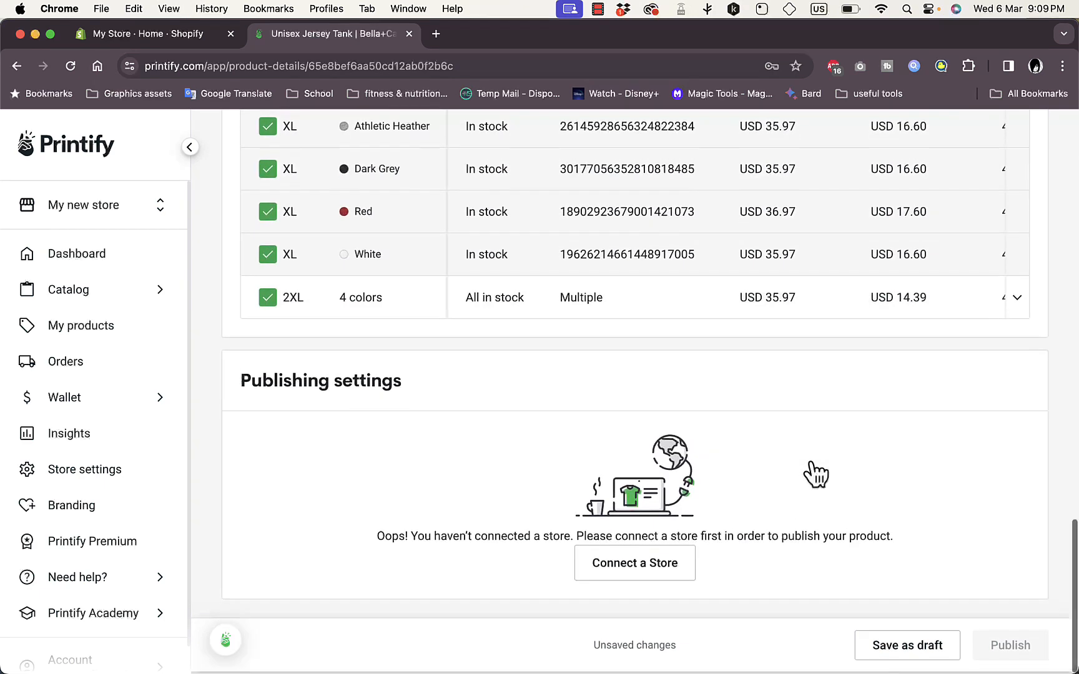
scroll(811, 466, "up", 15)
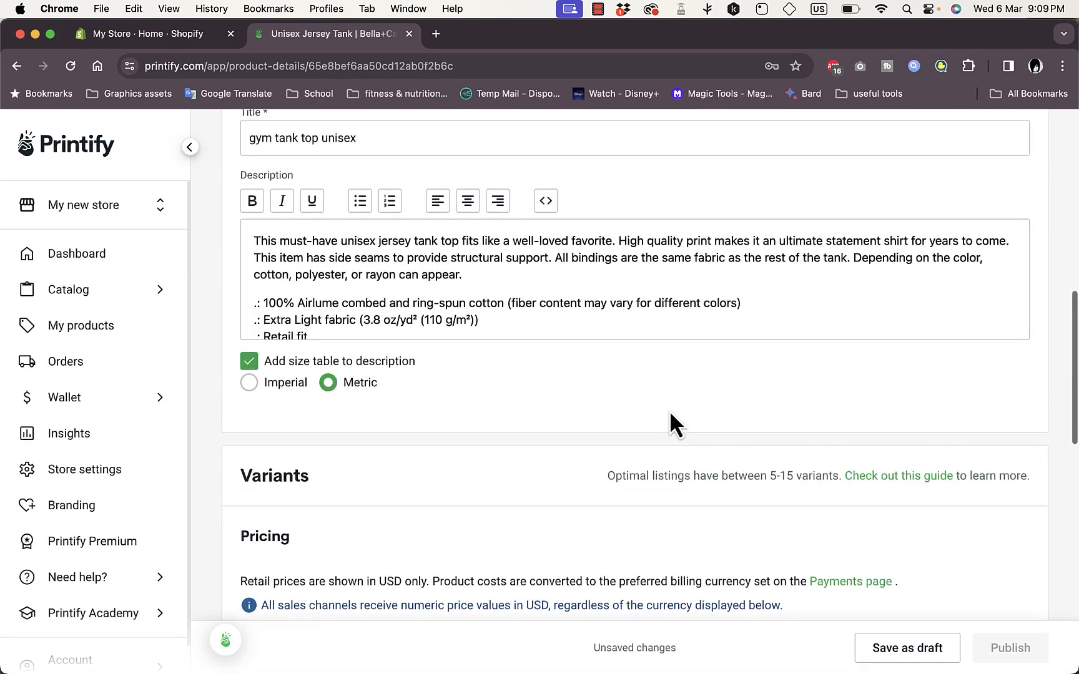
scroll(673, 423, "down", 7)
scroll(674, 423, "down", 8)
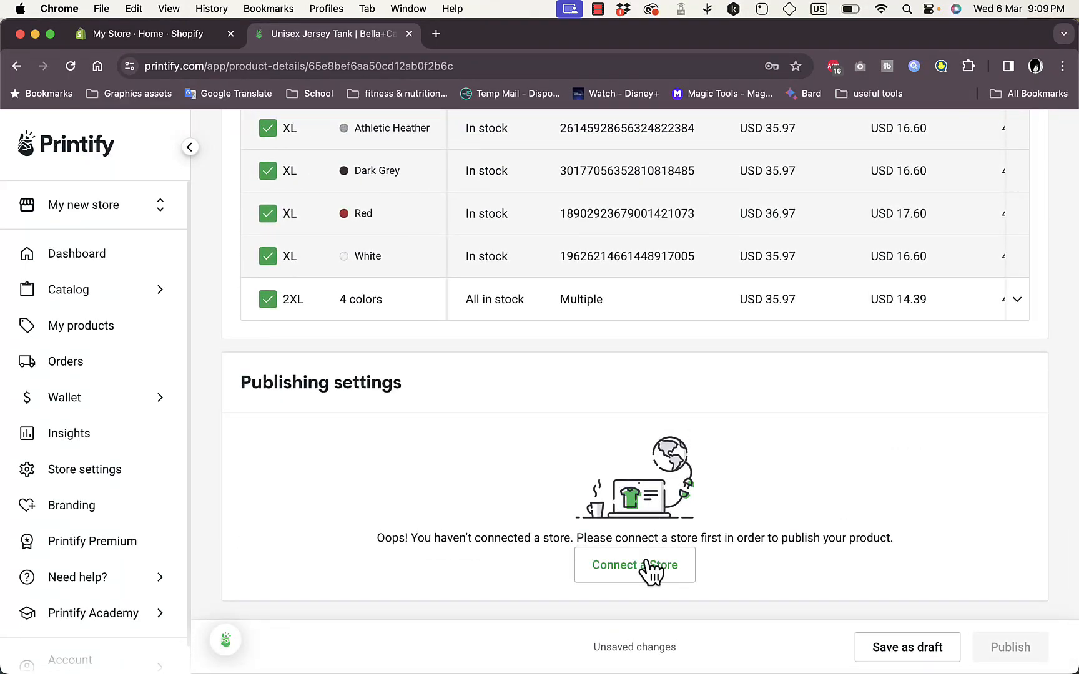
scroll(470, 462, "up", 14)
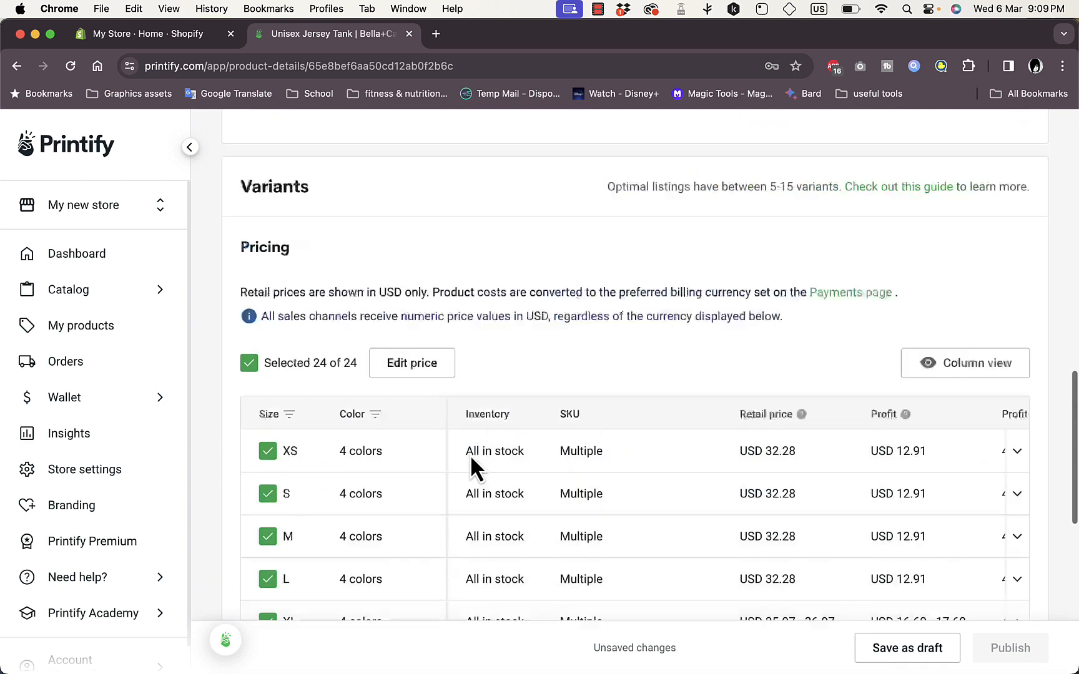
scroll(505, 387, "down", 14)
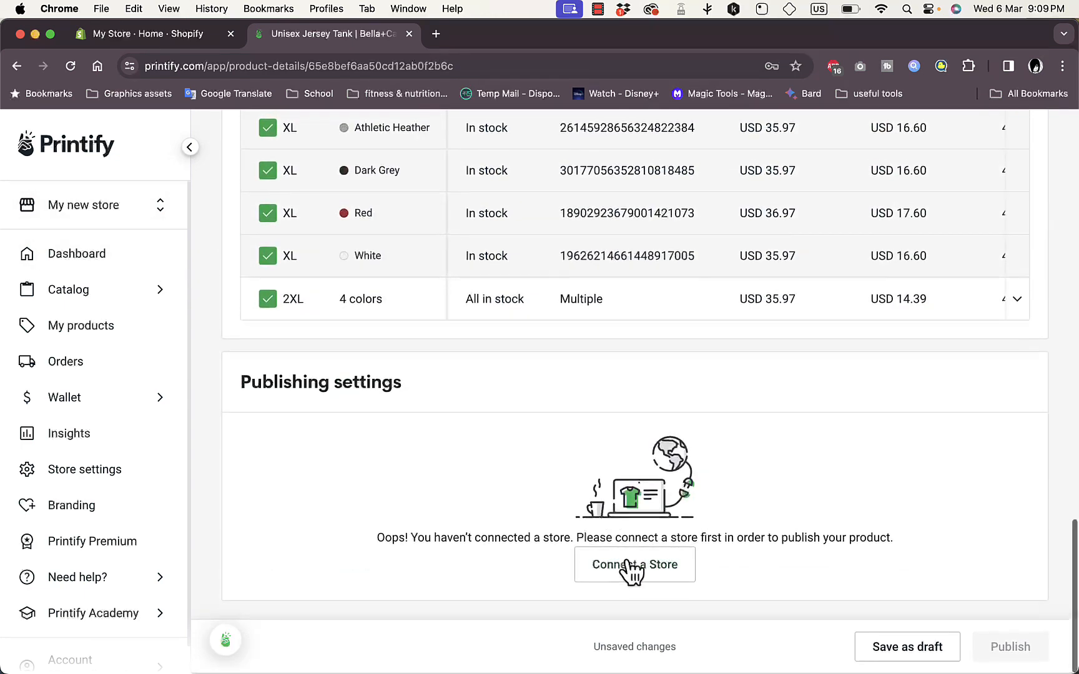
- Start connecting a new store from the publishing settings, choosing Shopify as the sales channel
left_click(629, 566)
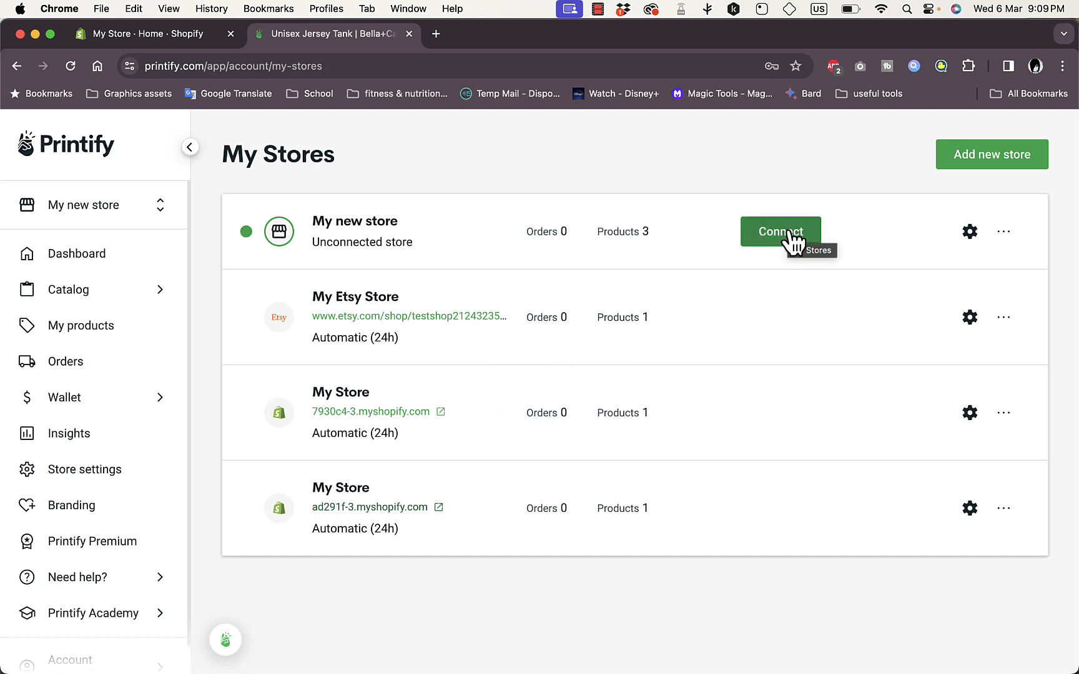
left_click(1029, 158)
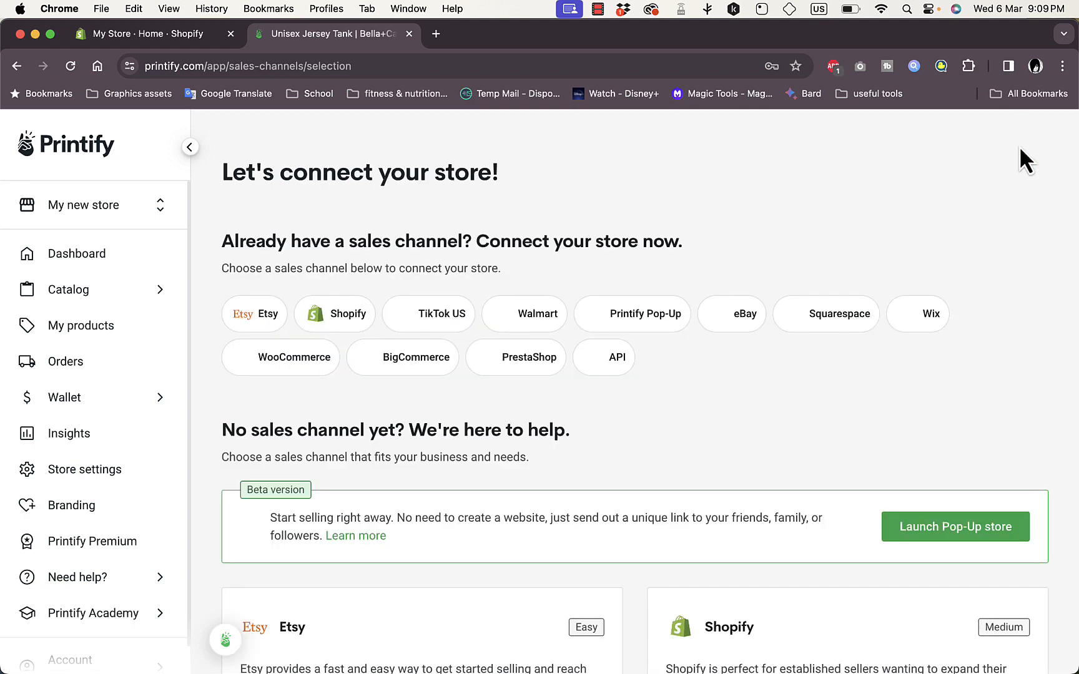
left_click(341, 315)
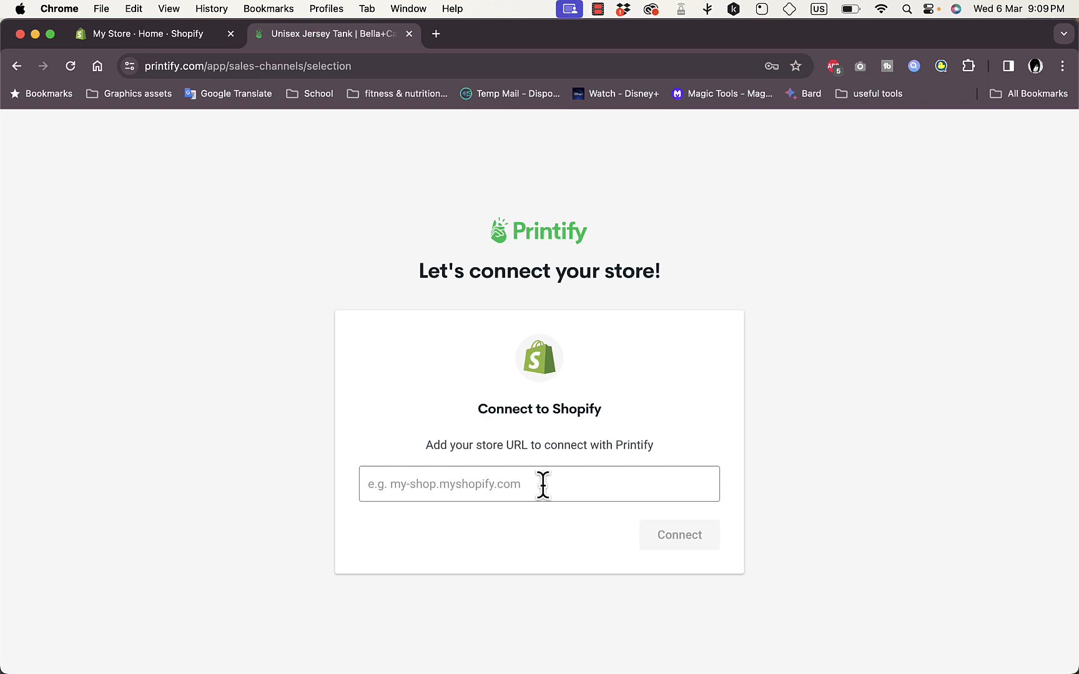
- Try to connect with the domain howtosimple.net, copied from the Shopify store settings, as the store URL
left_click(168, 36)
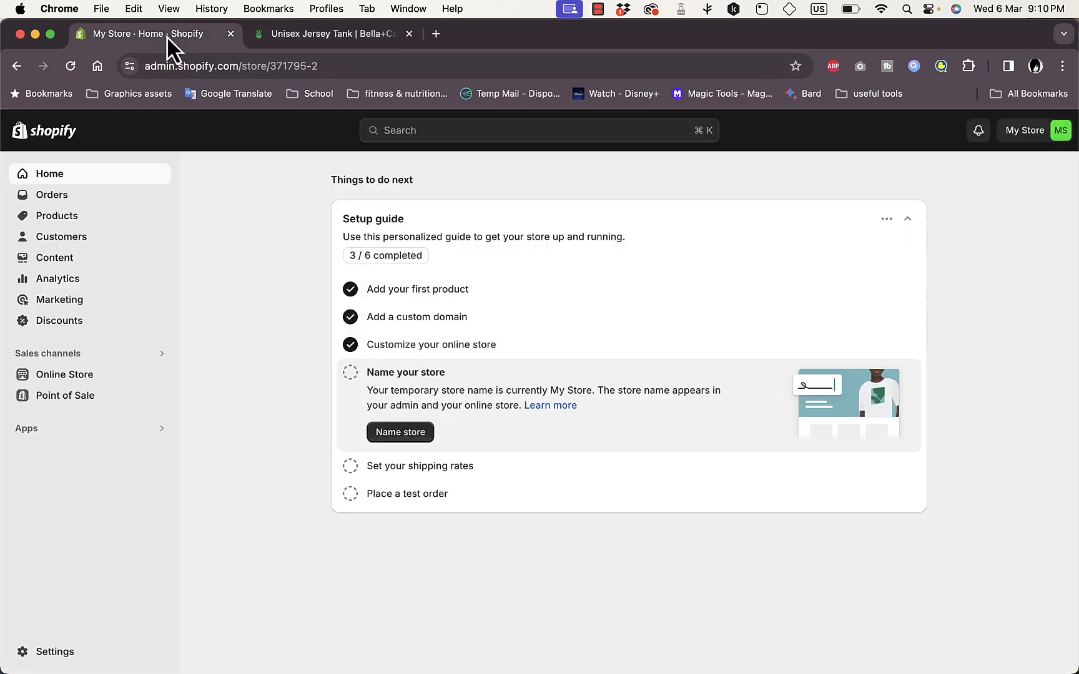
left_click(39, 650)
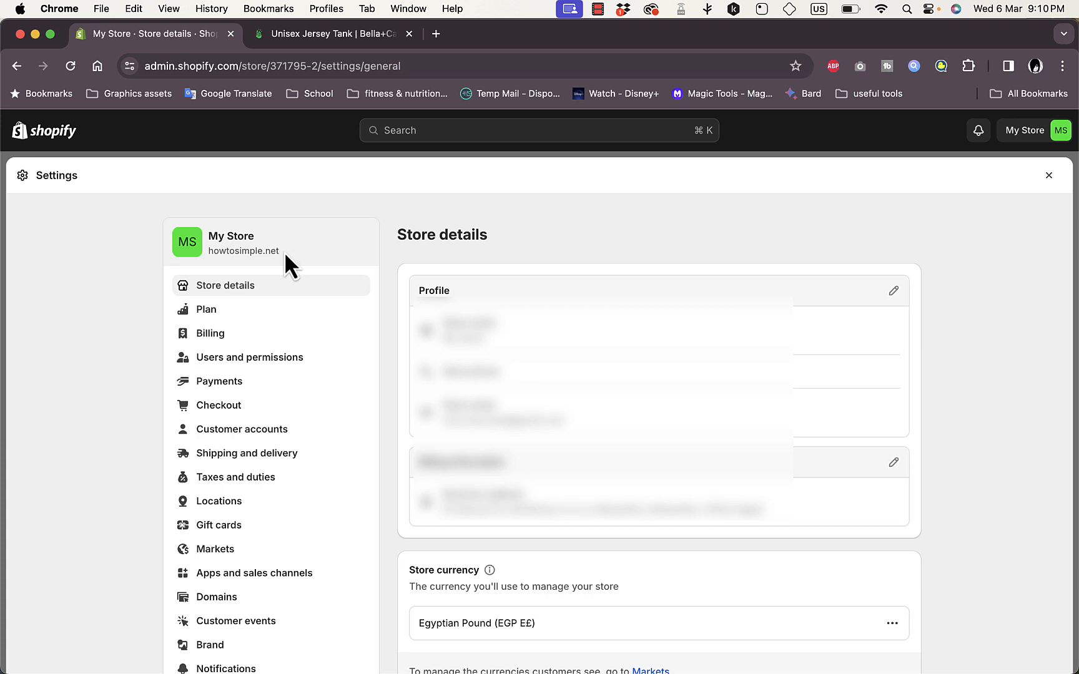
left_click_drag(279, 251, 214, 251)
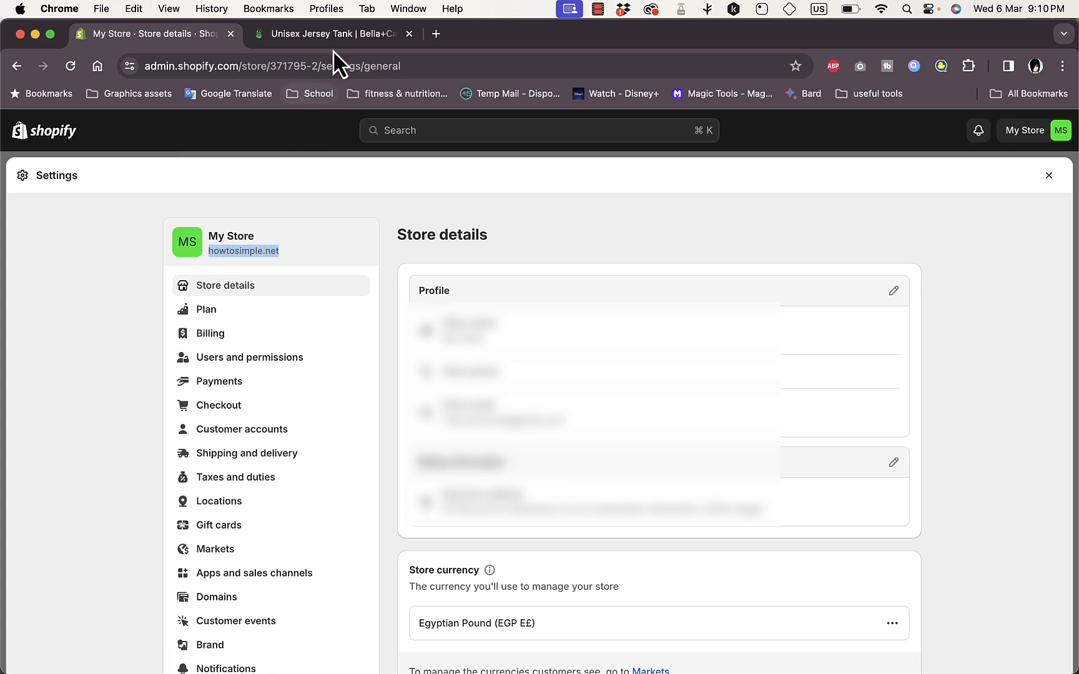
left_click(339, 33)
left_click(501, 499)
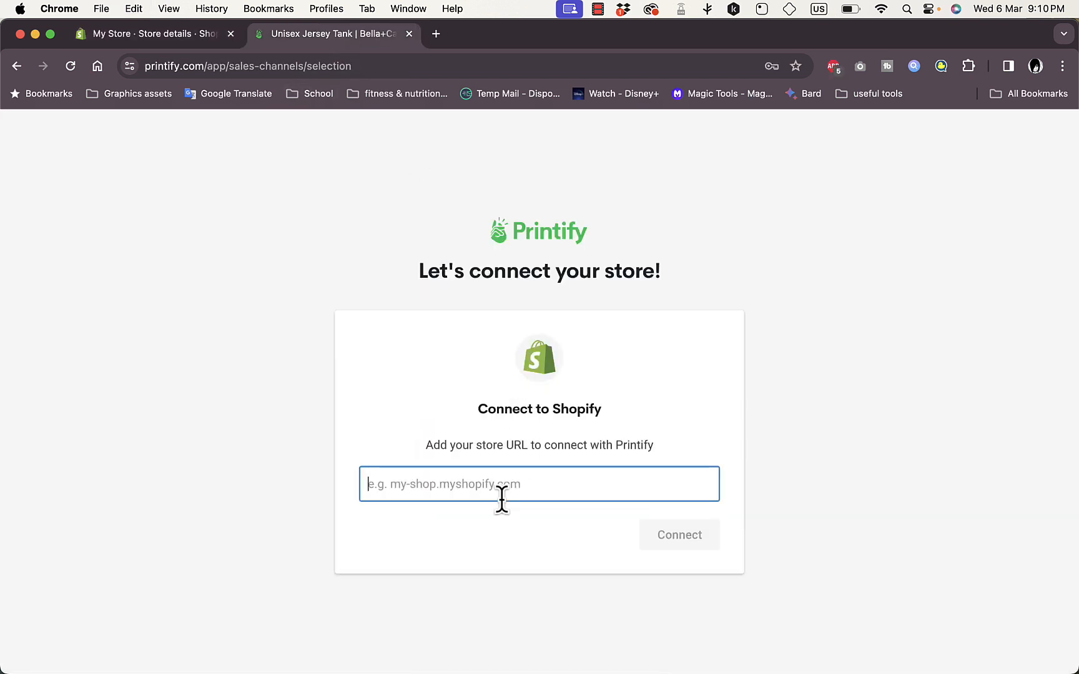
type("howtosimple.net")
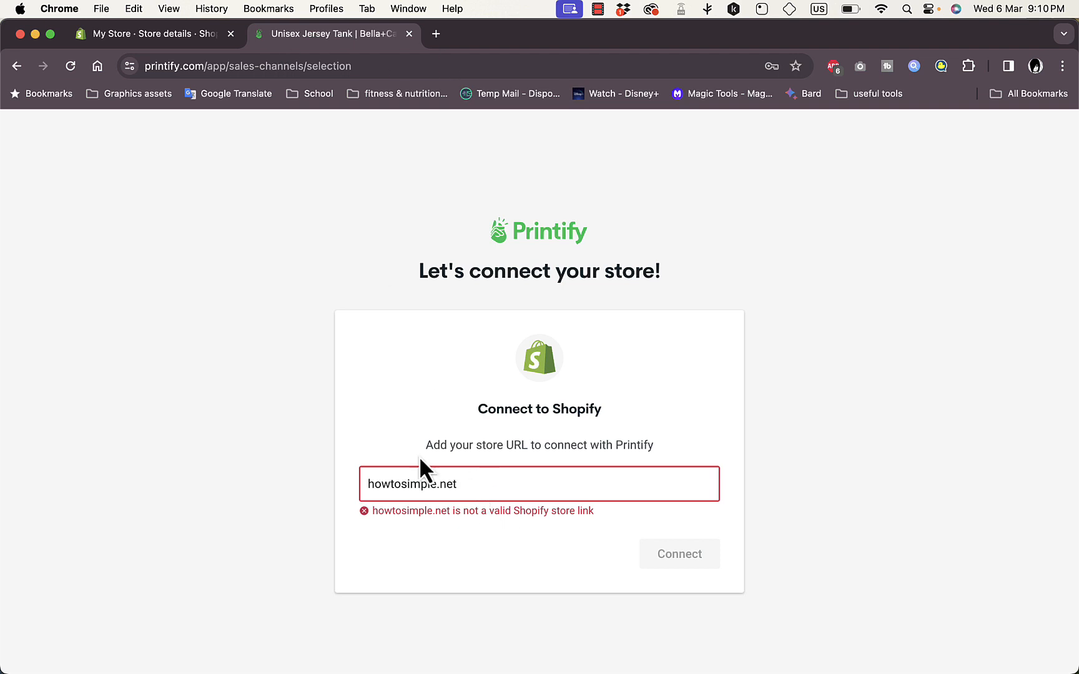
- Switch to the Shopify admin and copy the store's 371795-2.myshopify.com domain from the domain settings
left_click(181, 43)
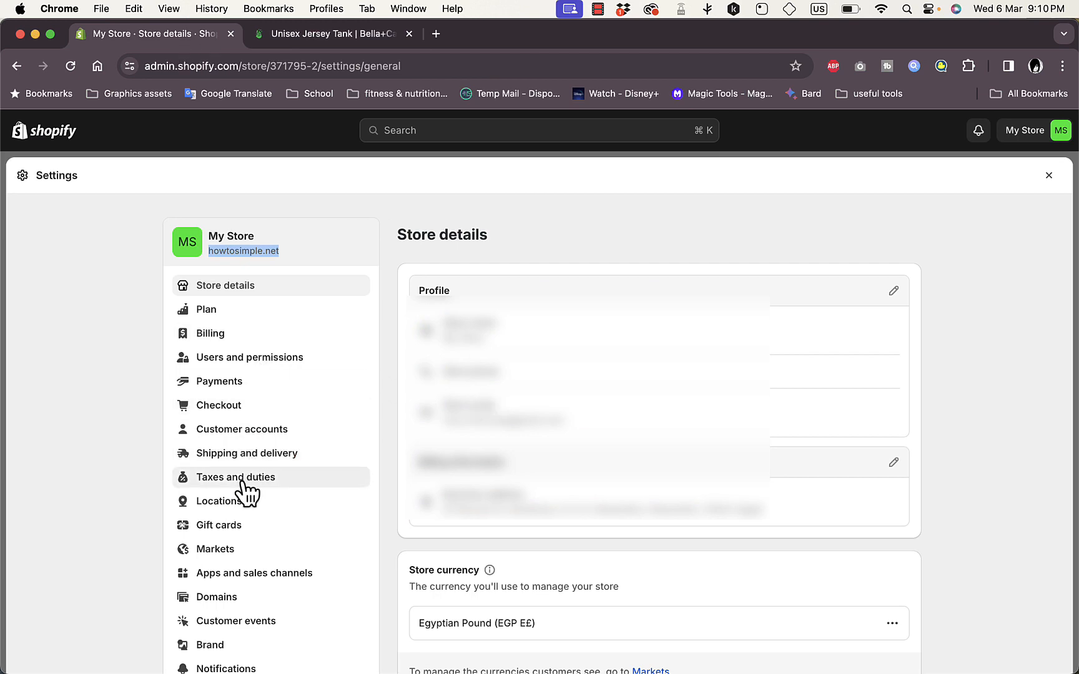
scroll(320, 447, "down", 2)
scroll(315, 487, "down", 5)
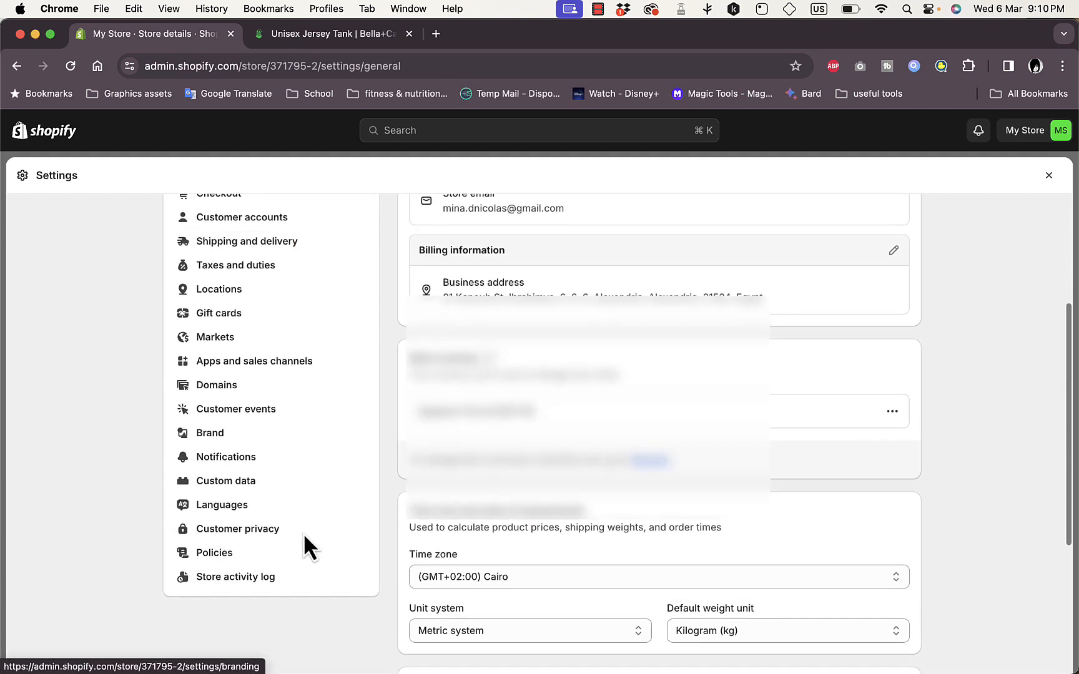
scroll(262, 575, "up", 8)
left_click(225, 597)
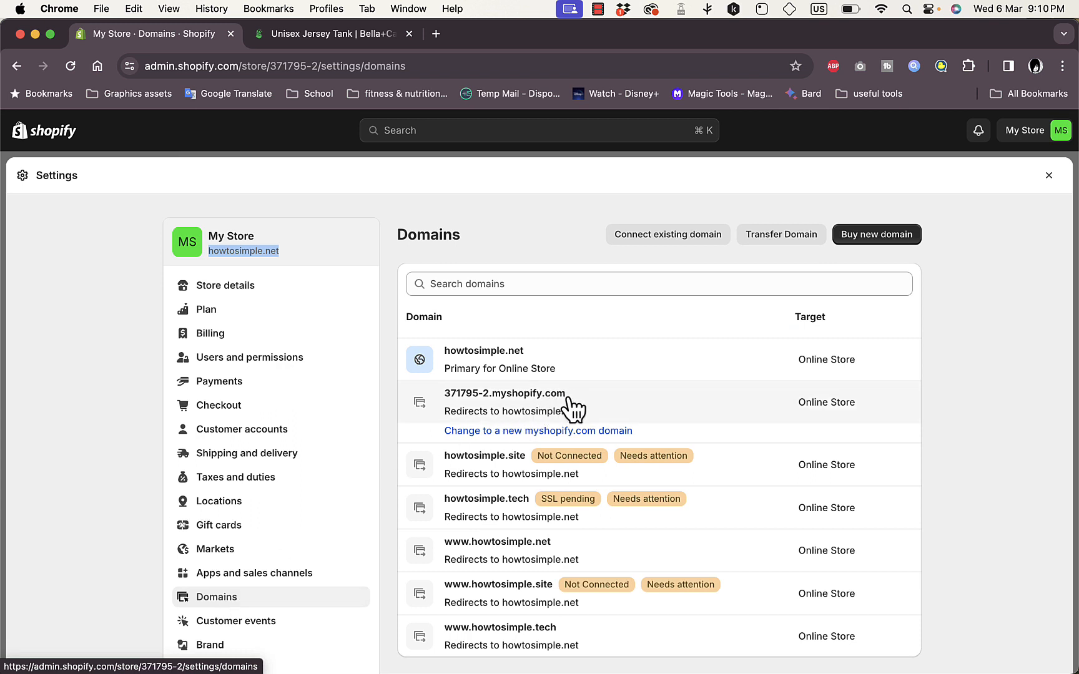
left_click_drag(557, 395, 445, 397)
key("super+c")
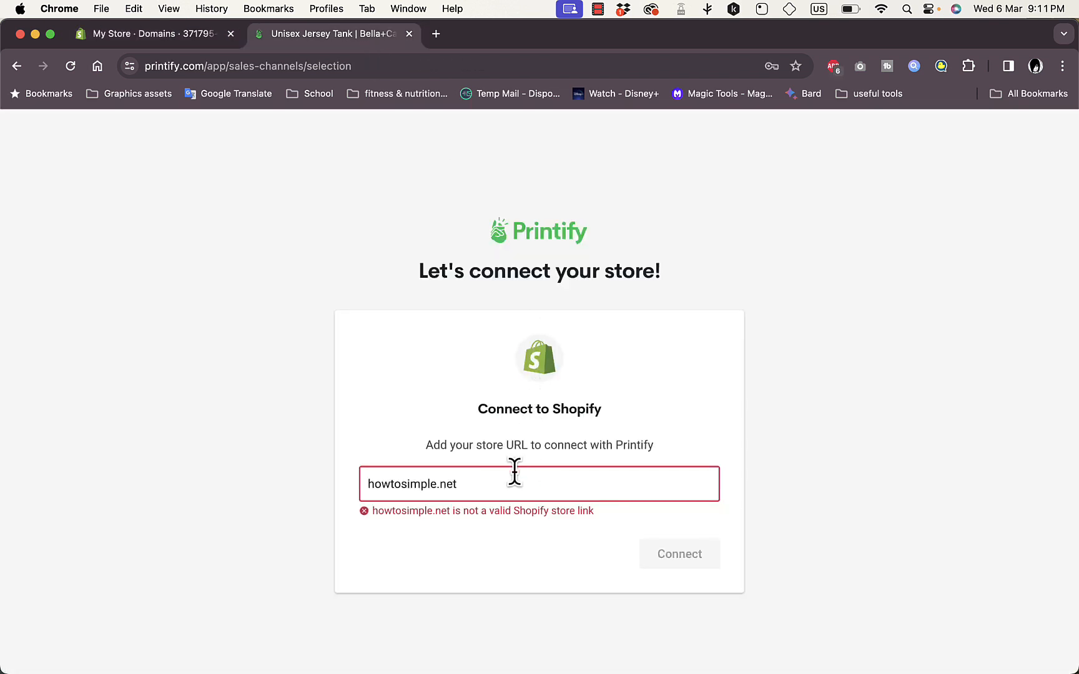
- Connect Printify using 371795-2.myshopify.com as the store URL and install the Printify: Print on Demand app in Shopify
triple_click(504, 496)
key("super+v")
left_click(692, 542)
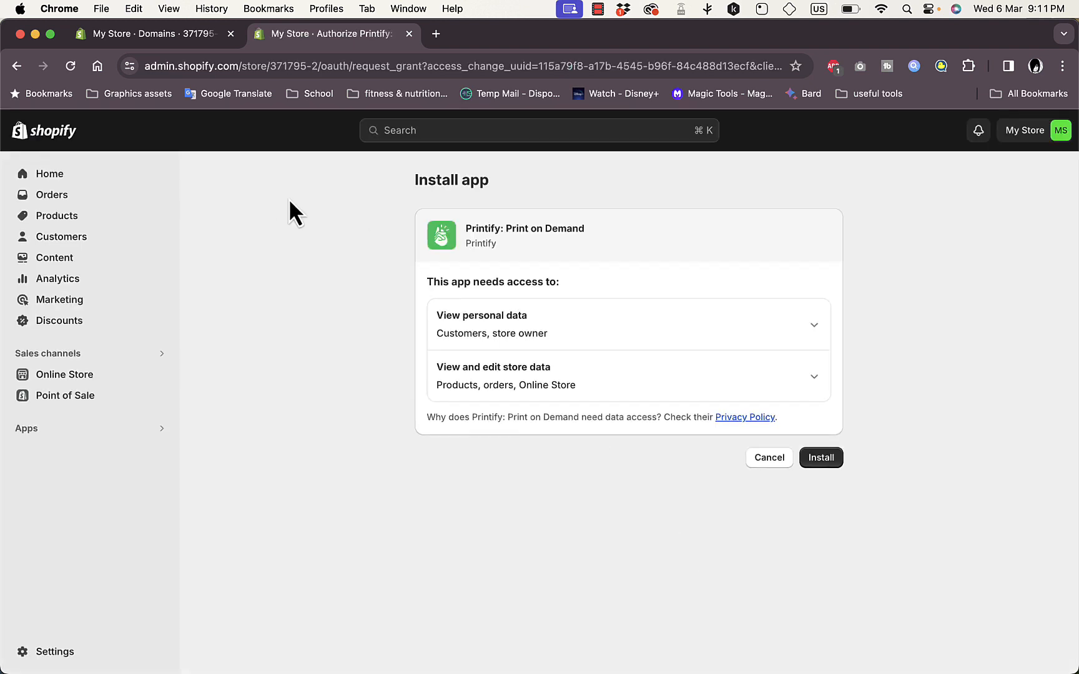
left_click(821, 460)
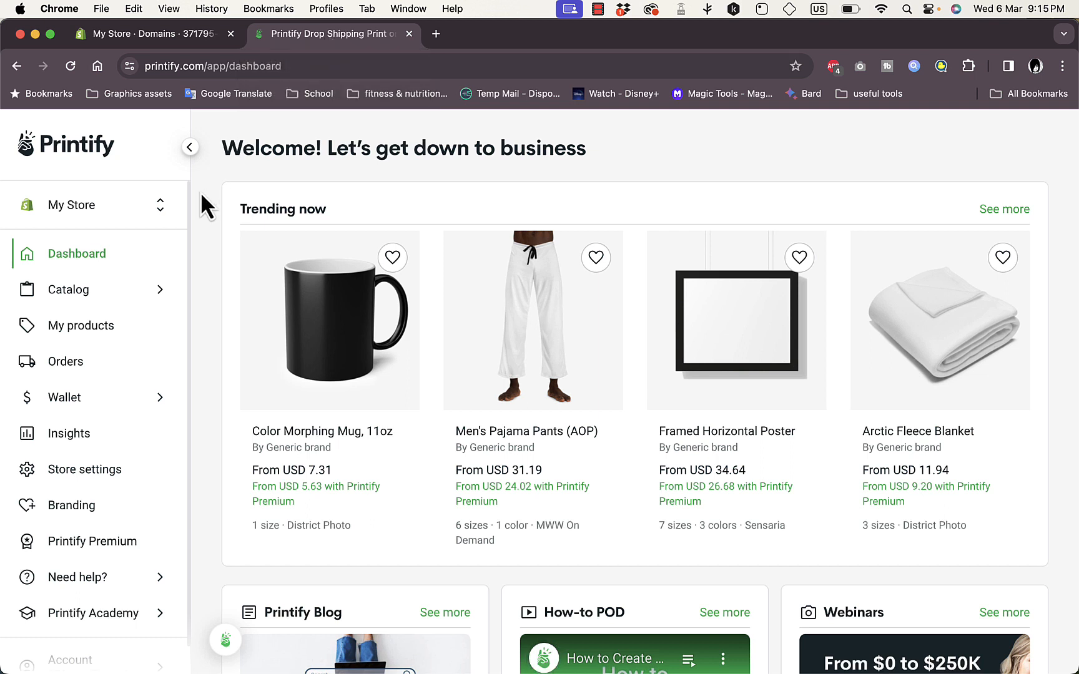
- Select the connected Shopify store My Store from the store list and view its products
left_click(115, 209)
scroll(105, 394, "down", 2)
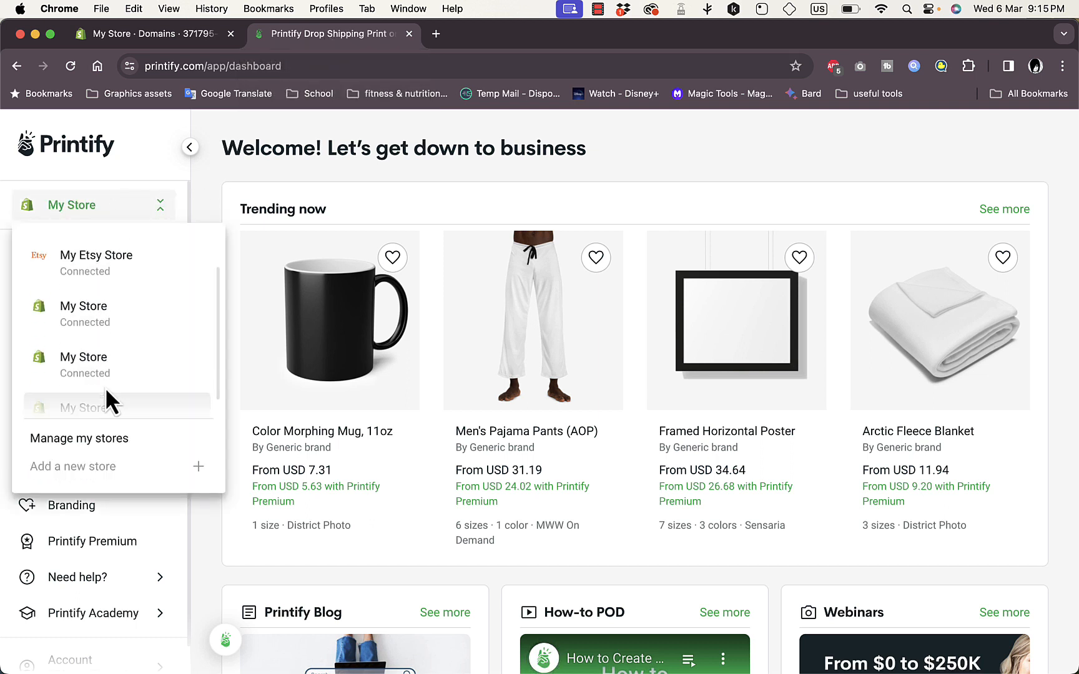
scroll(106, 391, "down", 1)
left_click(108, 382)
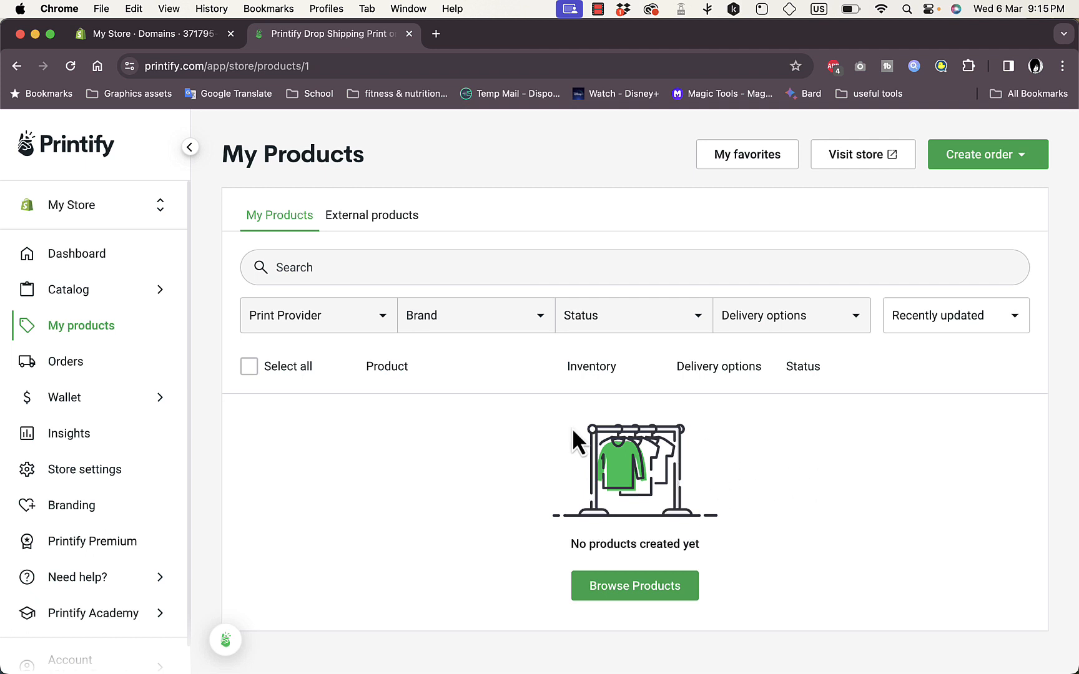
- Switch to My new store and open its unpublished gym tank top unisex product
left_click(135, 206)
left_click(124, 252)
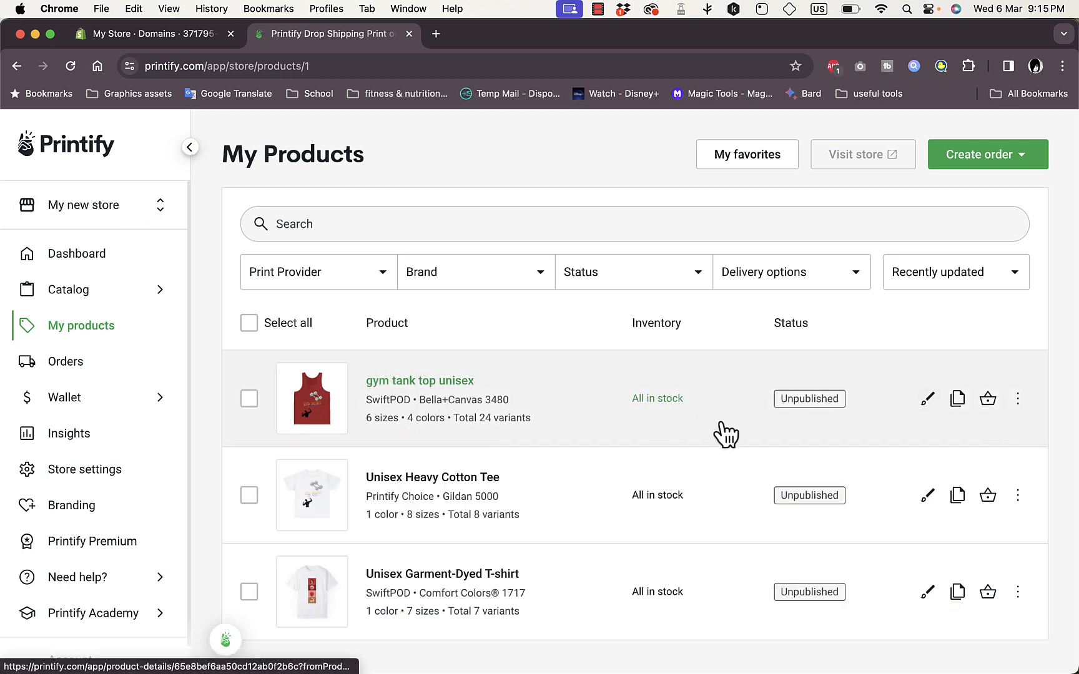
left_click(806, 400)
- Review the gym tank top unisex listing from its mockups and description through the variant prices to the publishing settings
scroll(807, 401, "down", 20)
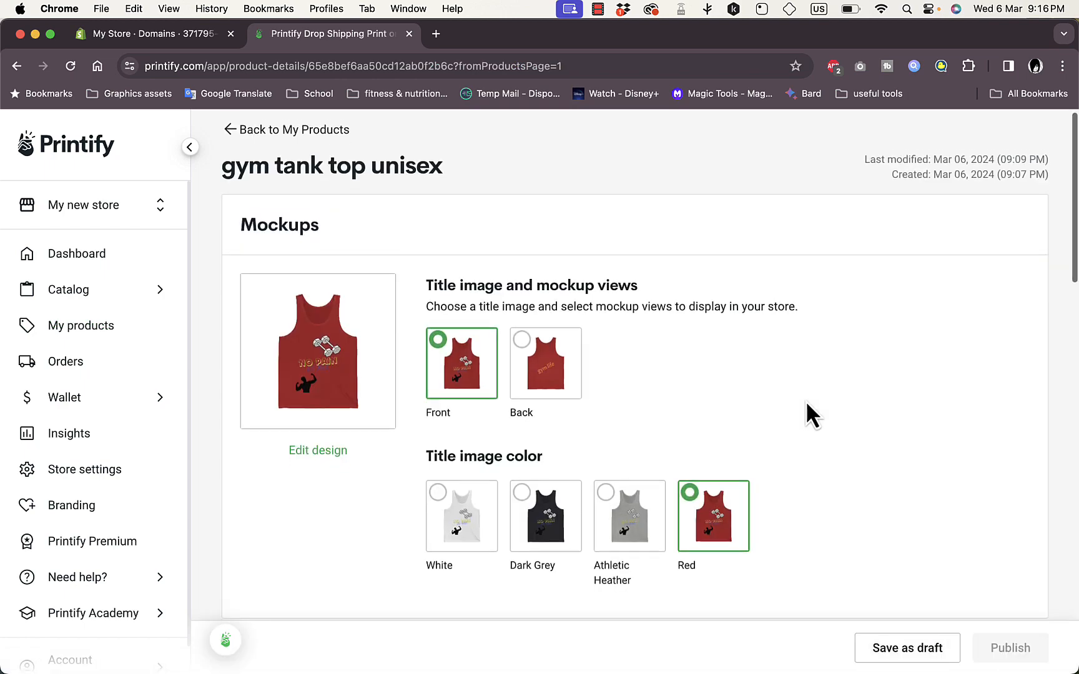
scroll(807, 400, "up", 20)
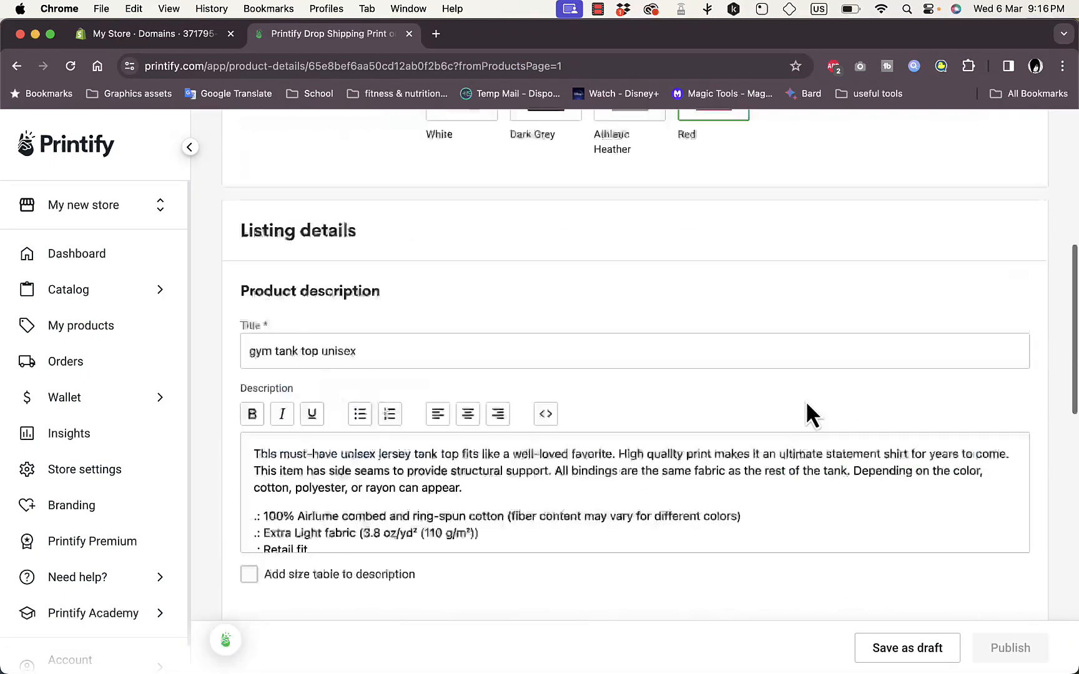
scroll(806, 400, "down", 20)
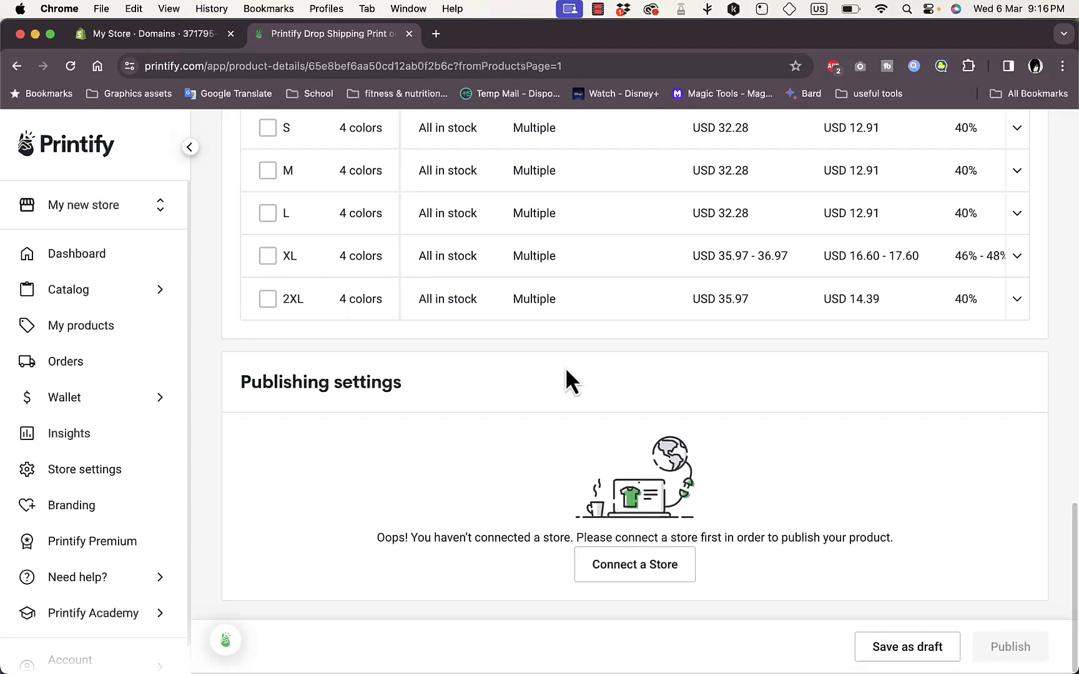